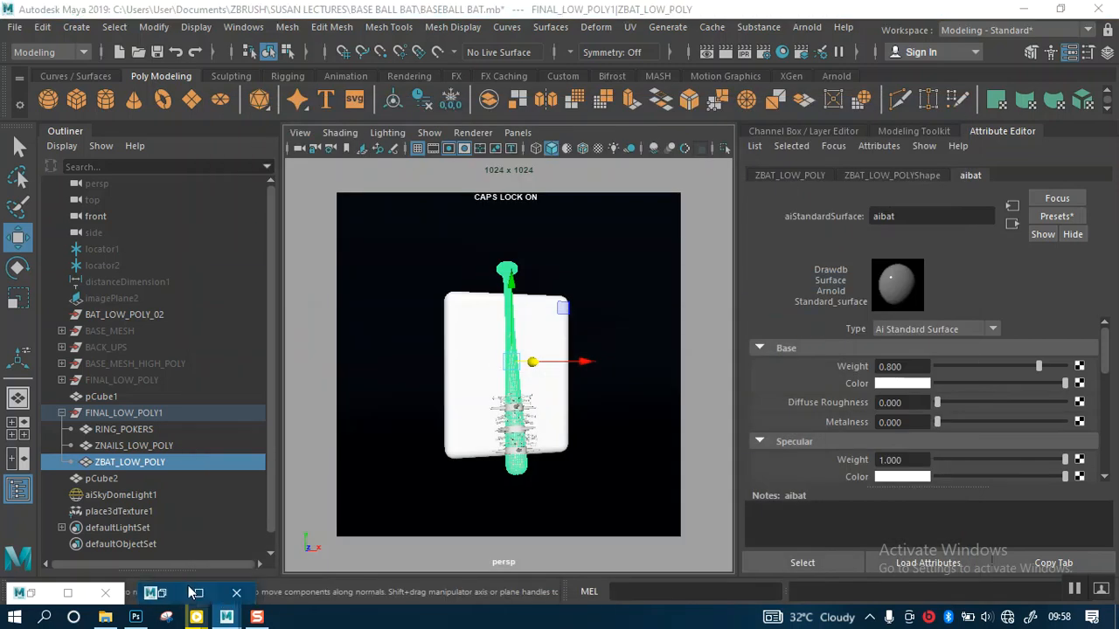
- Close the two minimized windows sitting along the bottom of the scene window
click(196, 592)
drag(368, 114, 558, 115)
click(1050, 108)
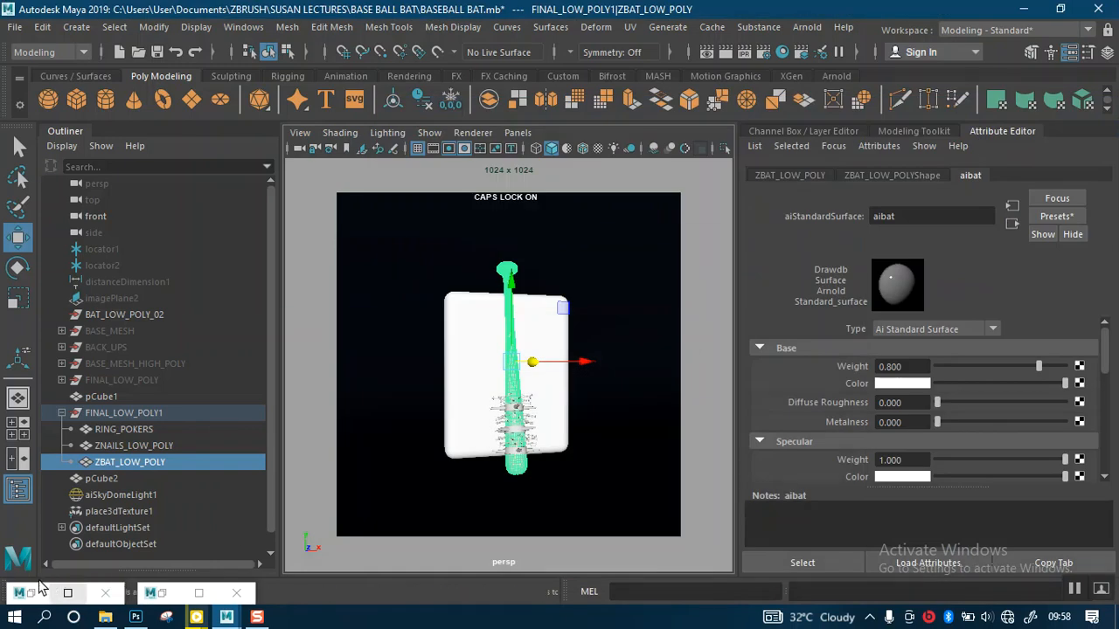
click(105, 593)
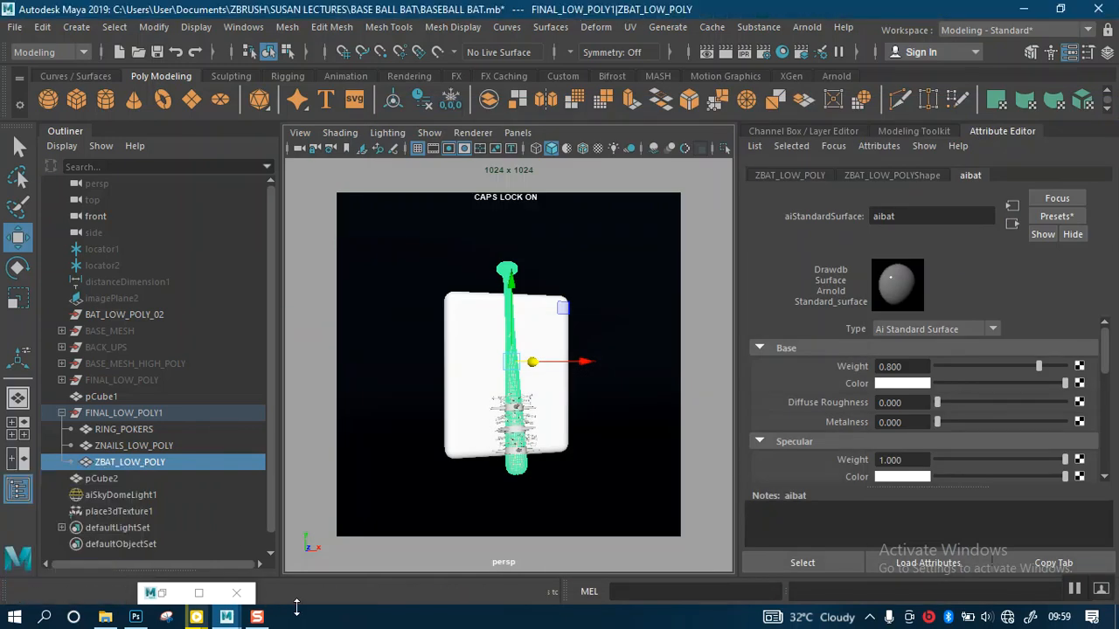
click(150, 594)
click(280, 601)
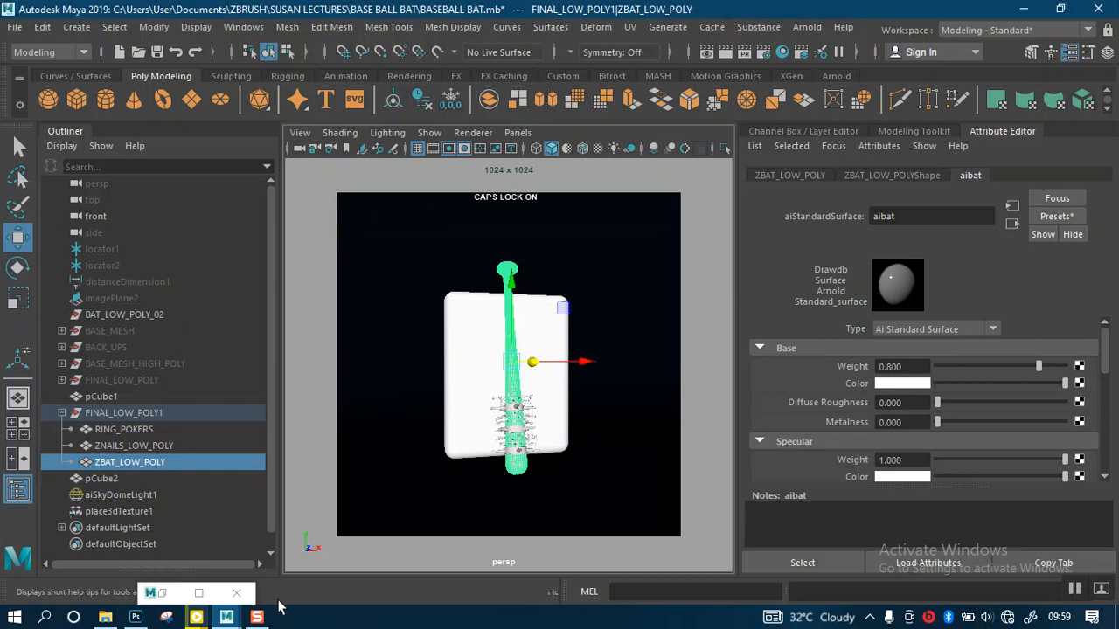
click(171, 594)
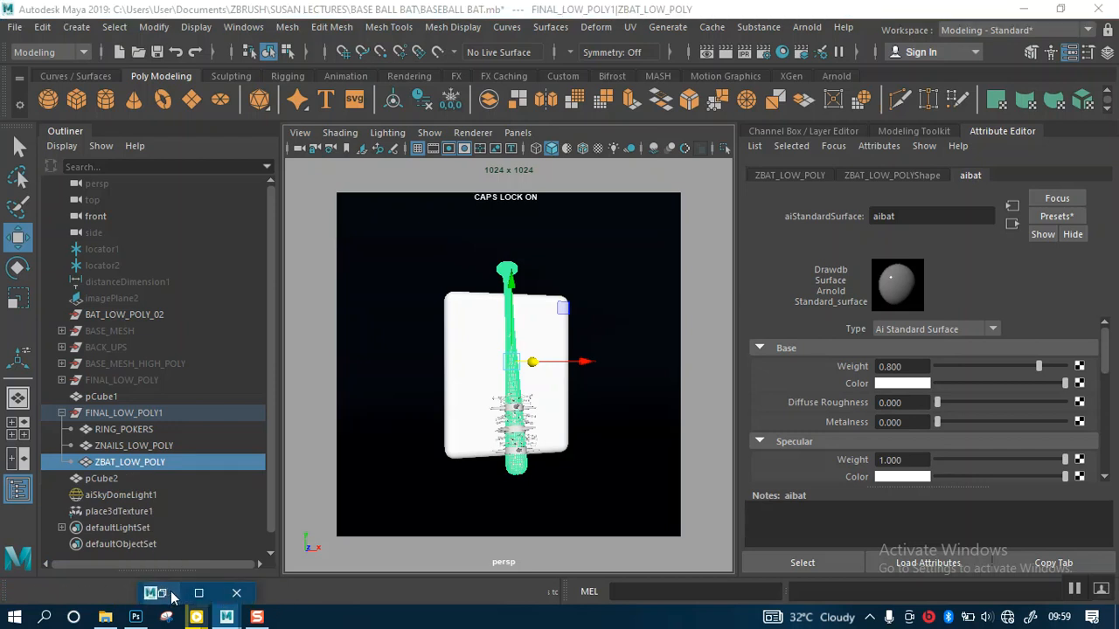
click(154, 593)
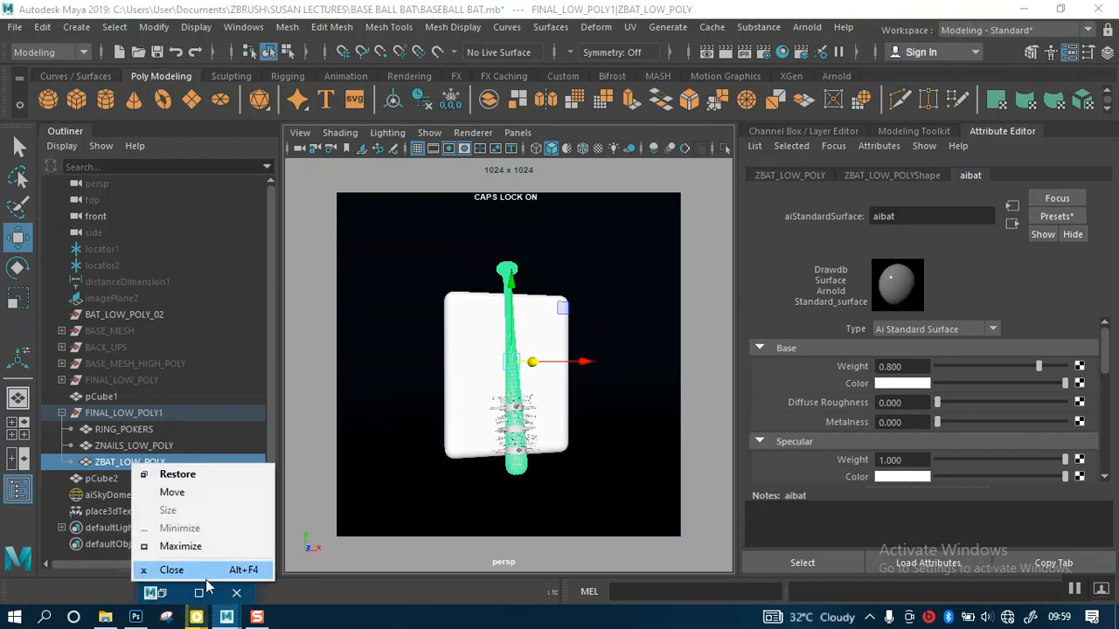
click(169, 569)
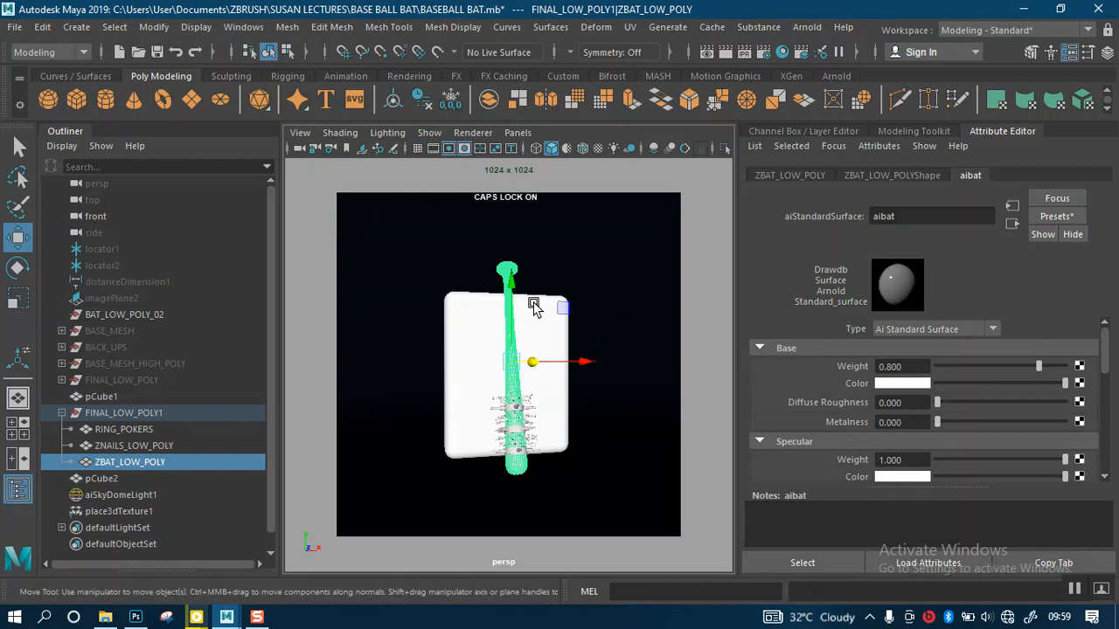
- Turn off the resolution gate in the perspective view to show the whole backdrop around the bat
click(451, 152)
alt+right_drag(583, 371, 551, 228)
alt+drag(551, 227, 687, 150)
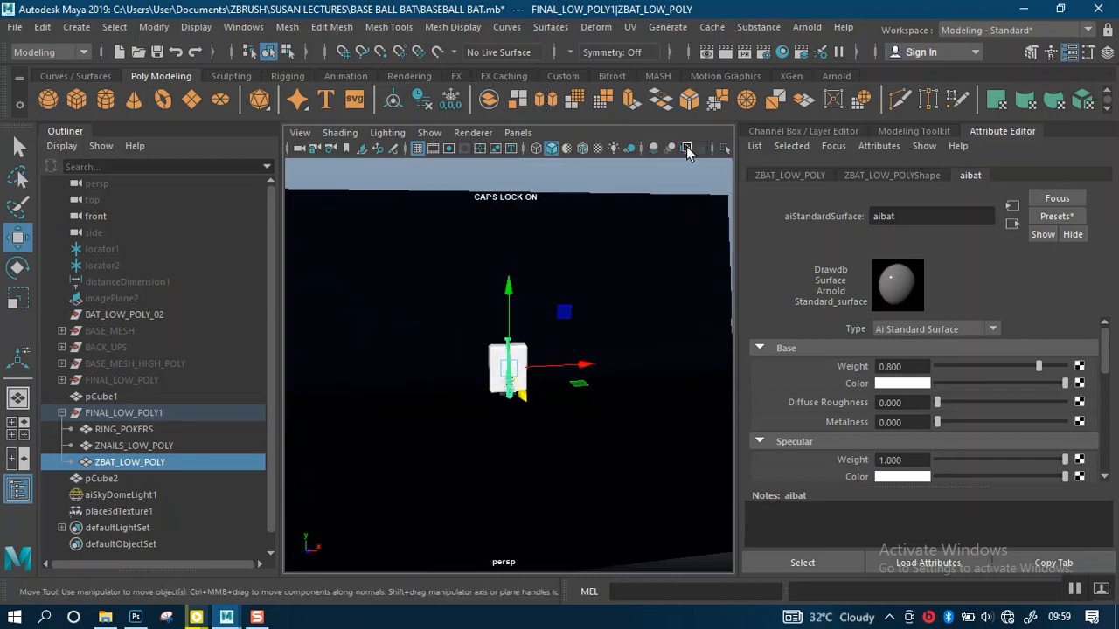
- Open the Arnold RenderView and place its window so the Arnold light tools stay uncovered
click(835, 76)
click(618, 99)
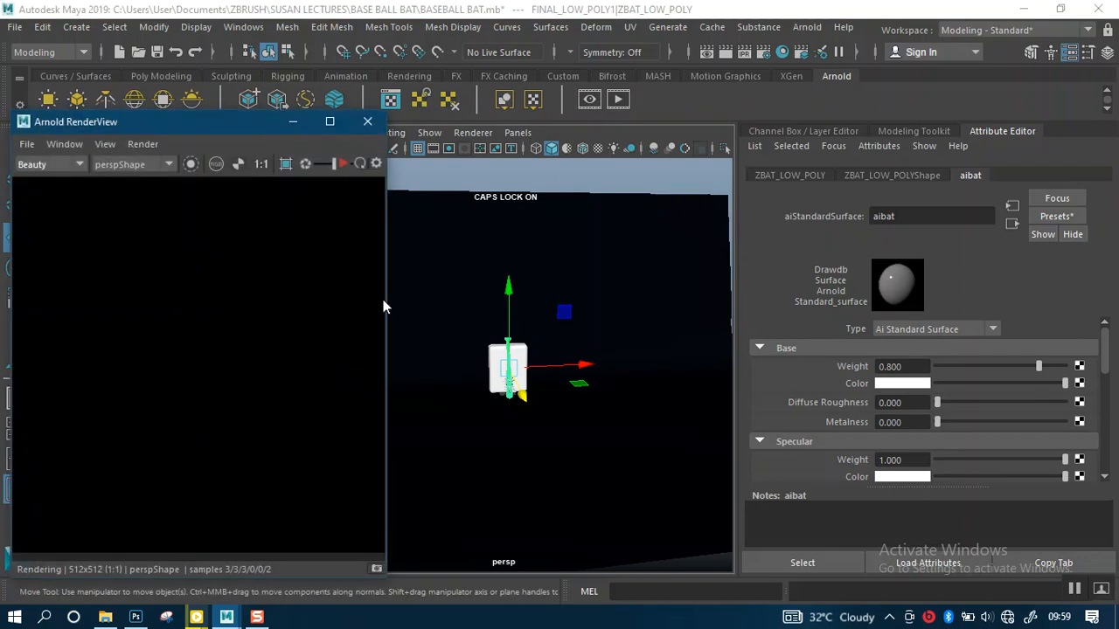
alt+drag(612, 388, 589, 394)
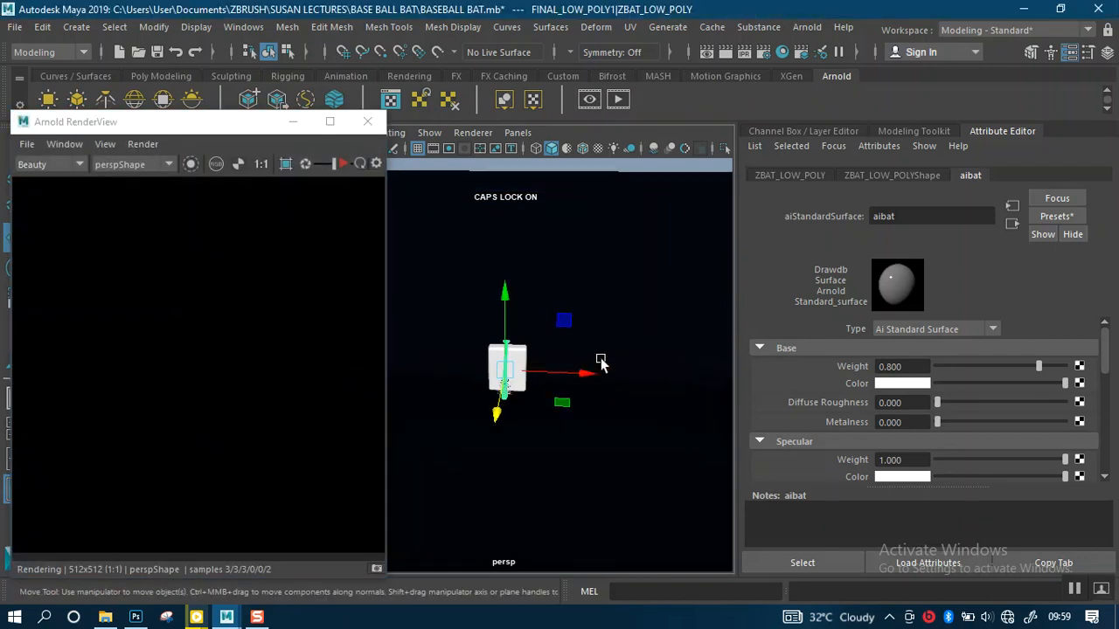
scroll(601, 359, down, 4)
alt+drag(551, 321, 493, 283)
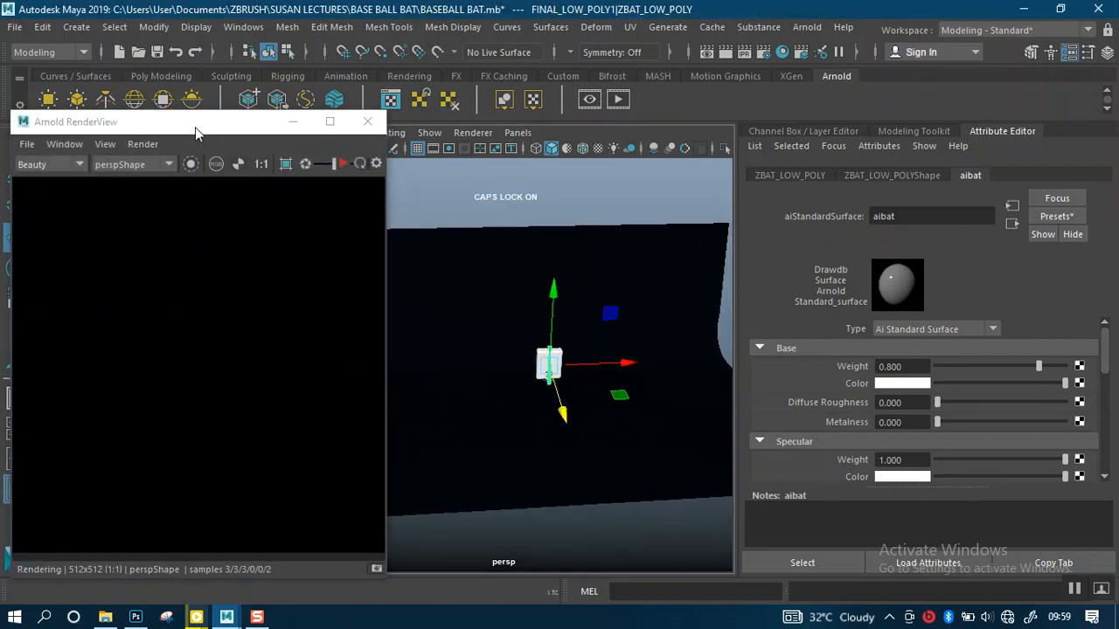
drag(189, 121, 190, 162)
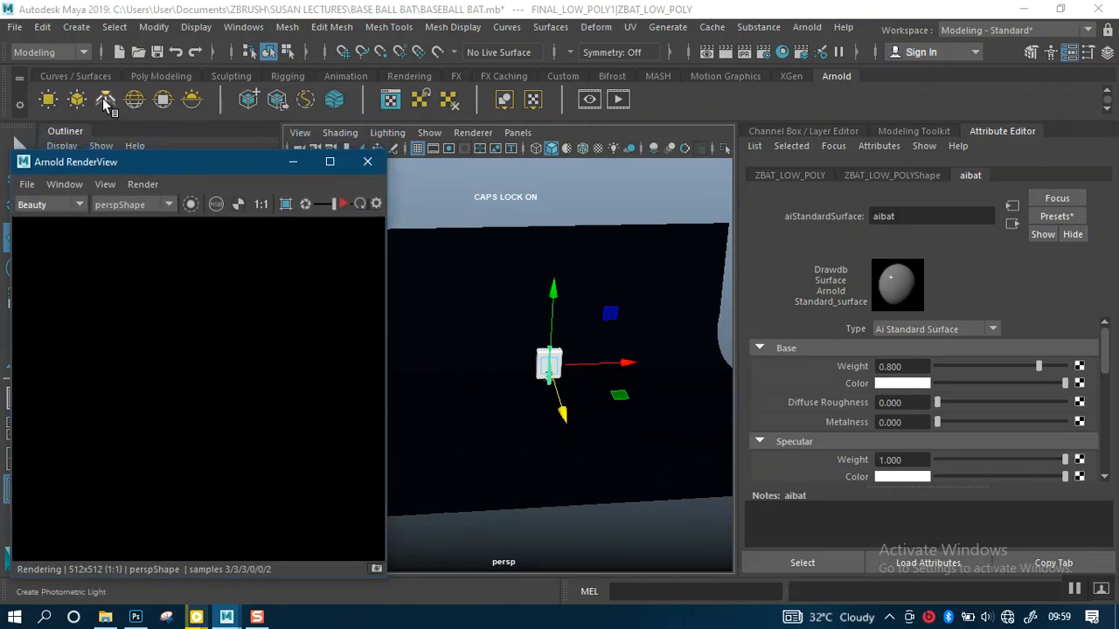
- Create an Arnold area light and scale it up uniformly until it is wider than the box behind the bat
click(50, 99)
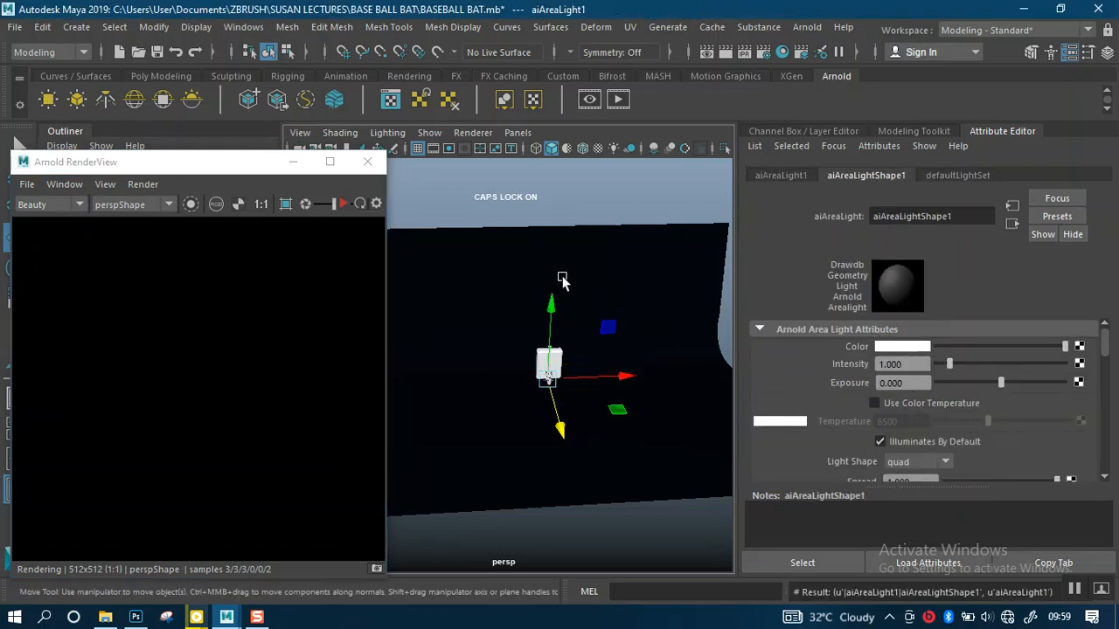
scroll(564, 360, up, 5)
alt+drag(573, 392, 618, 418)
alt+middle_drag(557, 332, 540, 339)
alt+right_drag(540, 339, 613, 448)
alt+middle_drag(592, 356, 548, 391)
alt+right_drag(549, 391, 566, 467)
alt+drag(528, 409, 666, 459)
key(r)
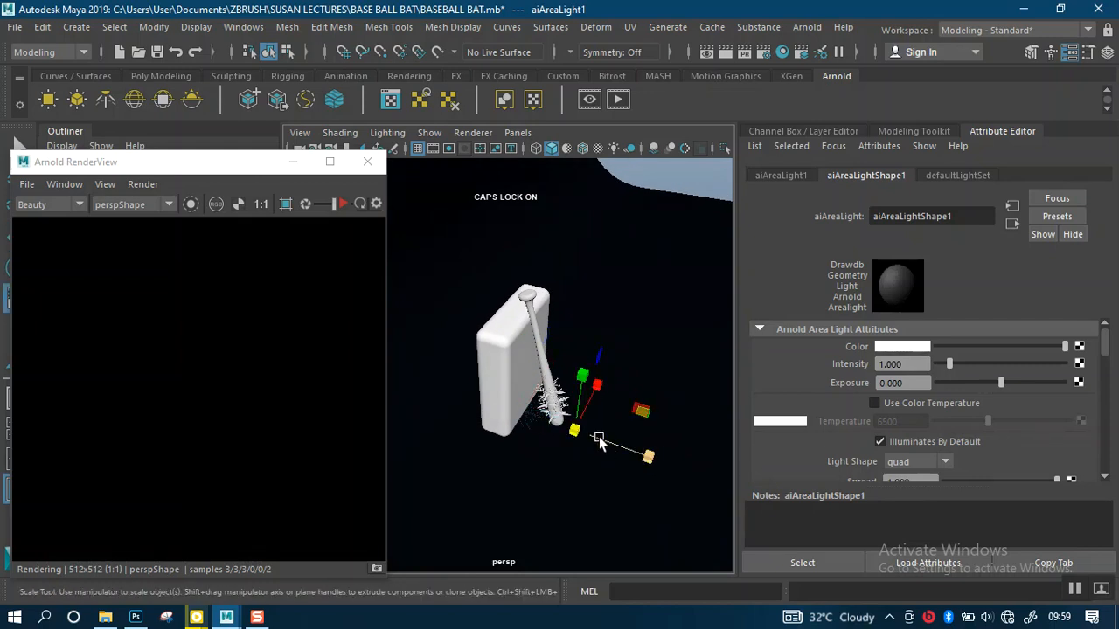
drag(575, 428, 658, 453)
- Raise the area light above the box and bat and rotate it to shine downward
key(w)
drag(583, 377, 580, 206)
scroll(625, 376, down, 5)
alt+drag(593, 341, 553, 294)
key(e)
alt+drag(585, 421, 638, 457)
key(w)
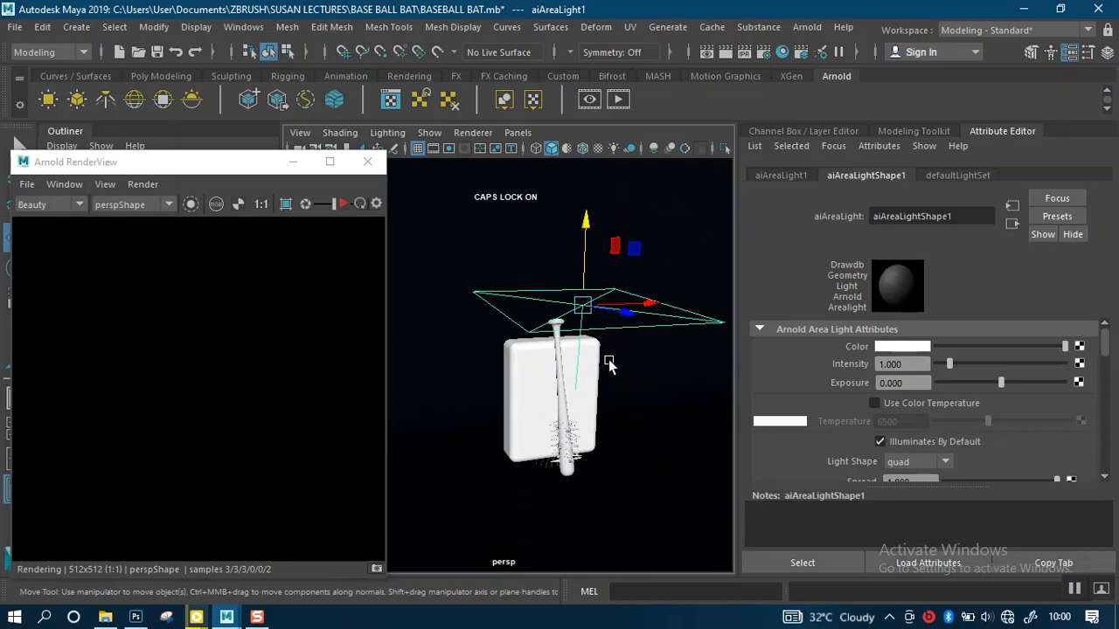
- Move the area light well above the box and shift it forward of the bat
drag(583, 240, 598, 121)
alt+drag(597, 271, 671, 332)
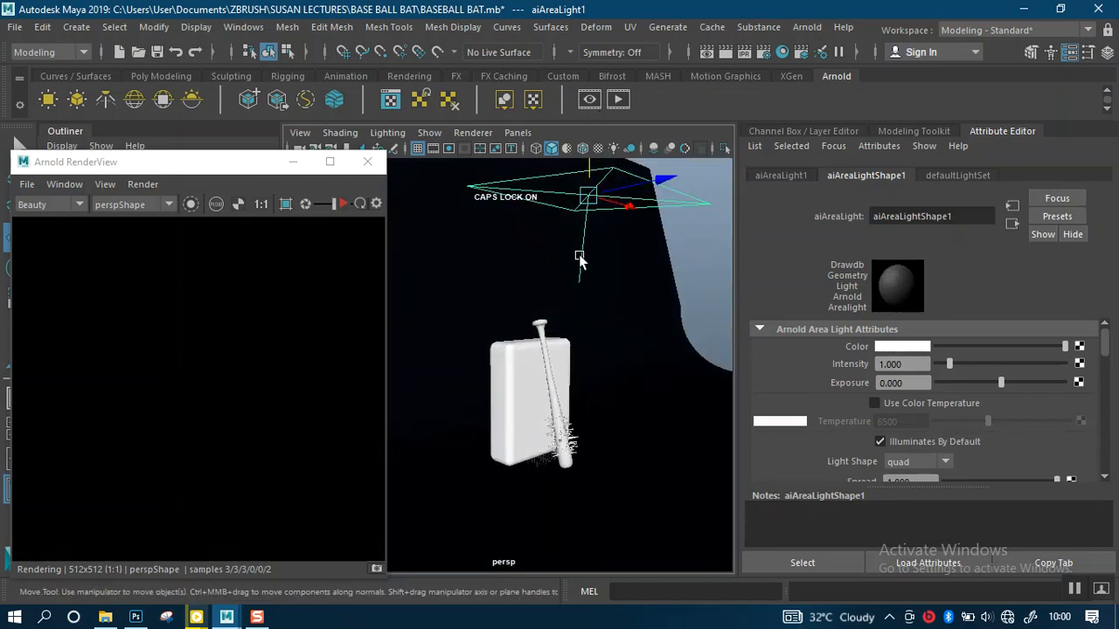
alt+drag(583, 269, 530, 399)
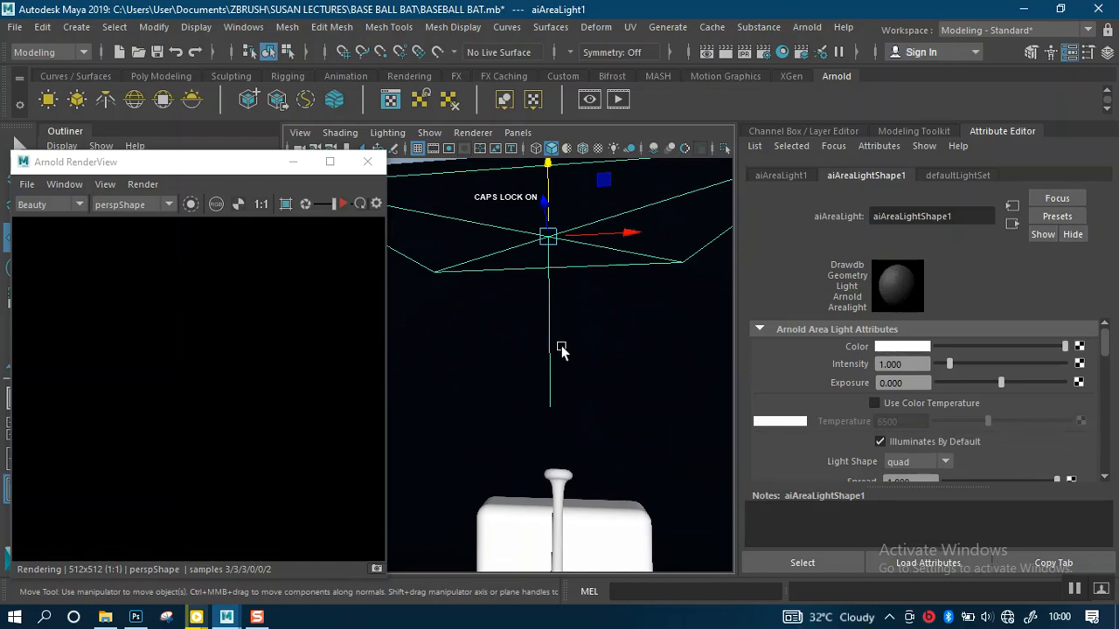
alt+drag(599, 424, 556, 144)
click(549, 278)
alt+drag(548, 326, 631, 333)
alt+drag(584, 280, 592, 360)
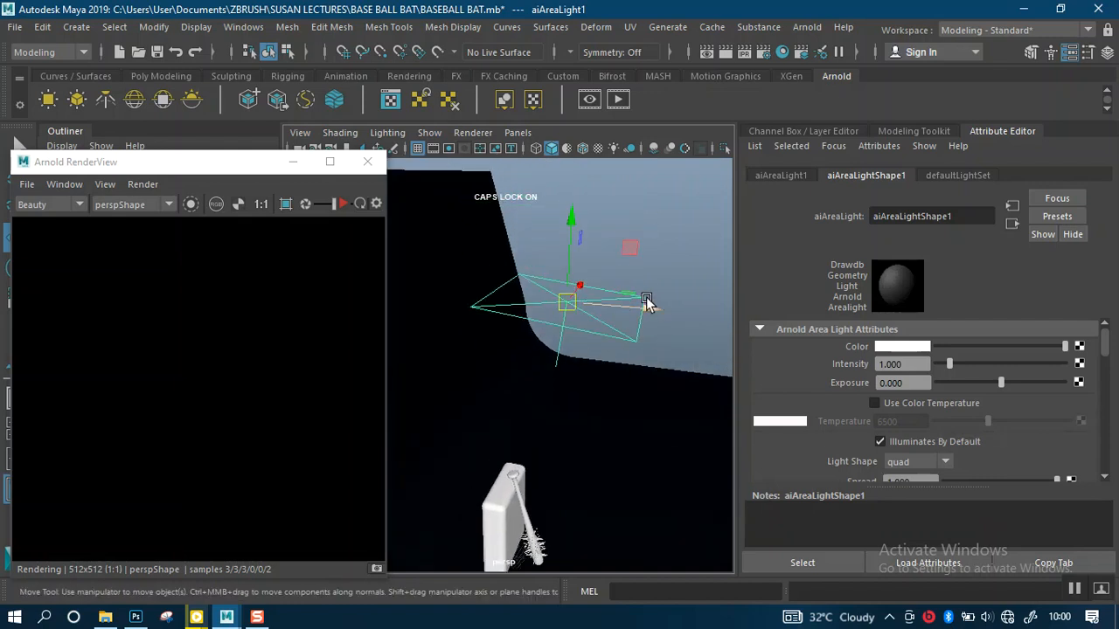
- Tilt the area light around its X axis to aim it at the bat and box
key(e)
alt+drag(634, 310, 582, 295)
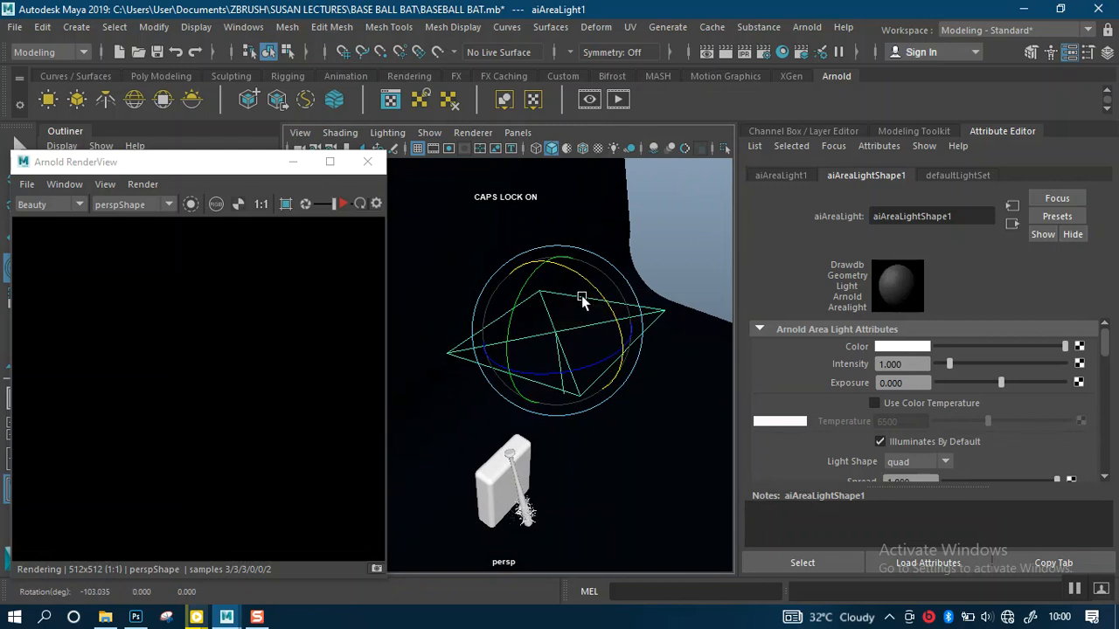
key(w)
alt+drag(555, 396, 516, 311)
alt+drag(592, 420, 417, 290)
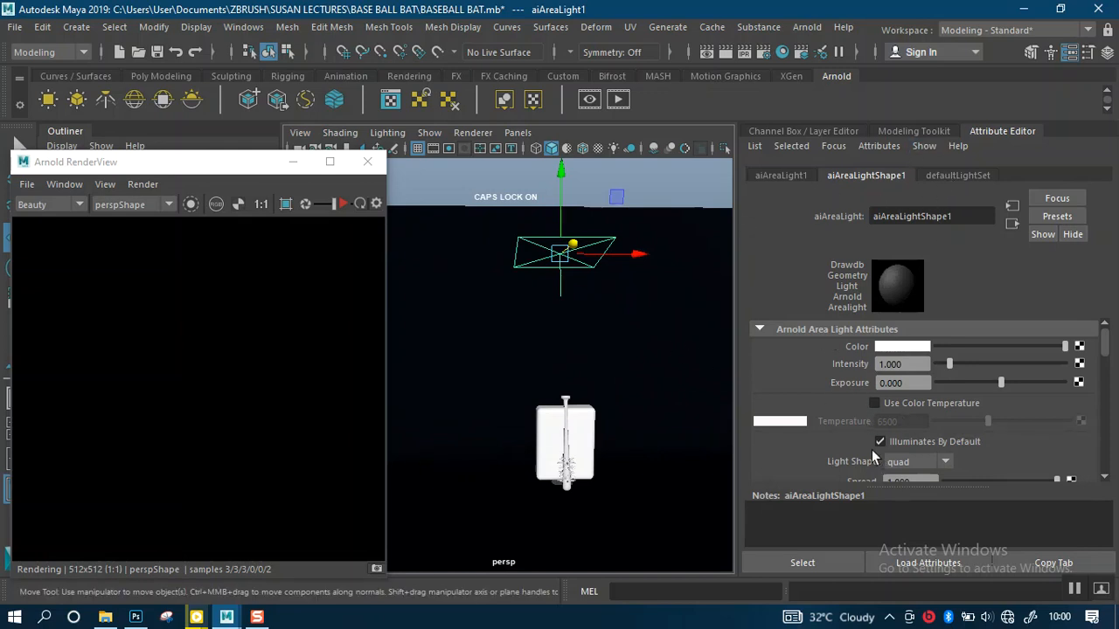
- Turn off Normalize for the area light and set its samples to 2
scroll(872, 449, down, 3)
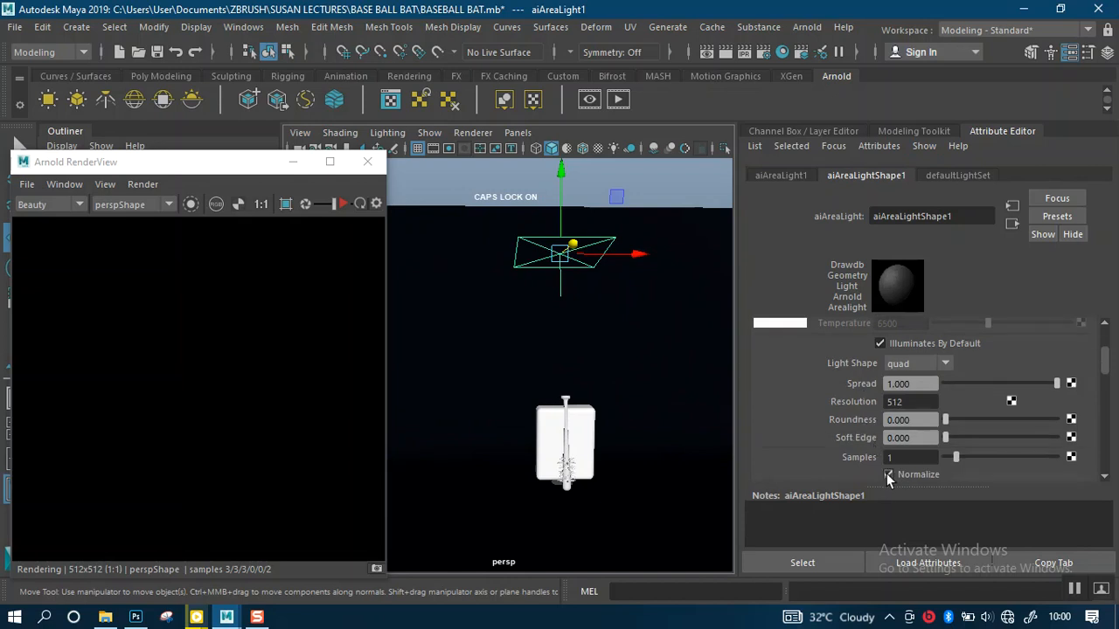
click(887, 474)
click(896, 457)
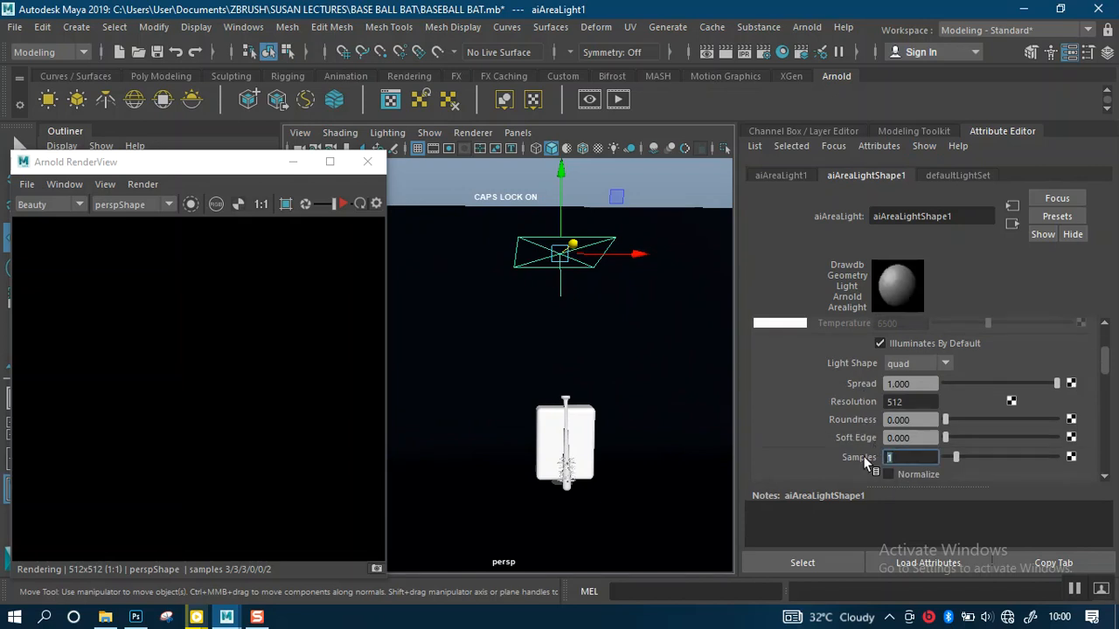
key(Return)
scroll(846, 450, up, 2)
scroll(845, 446, up, 2)
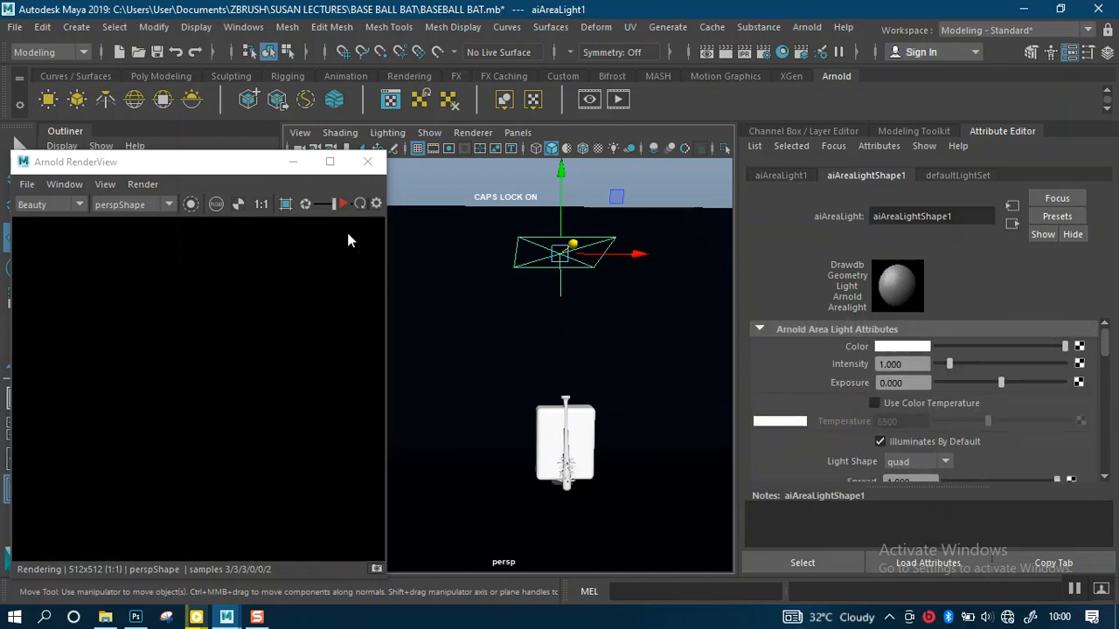
- Start the Arnold render and frame the perspective view closely on the bat and box
click(345, 204)
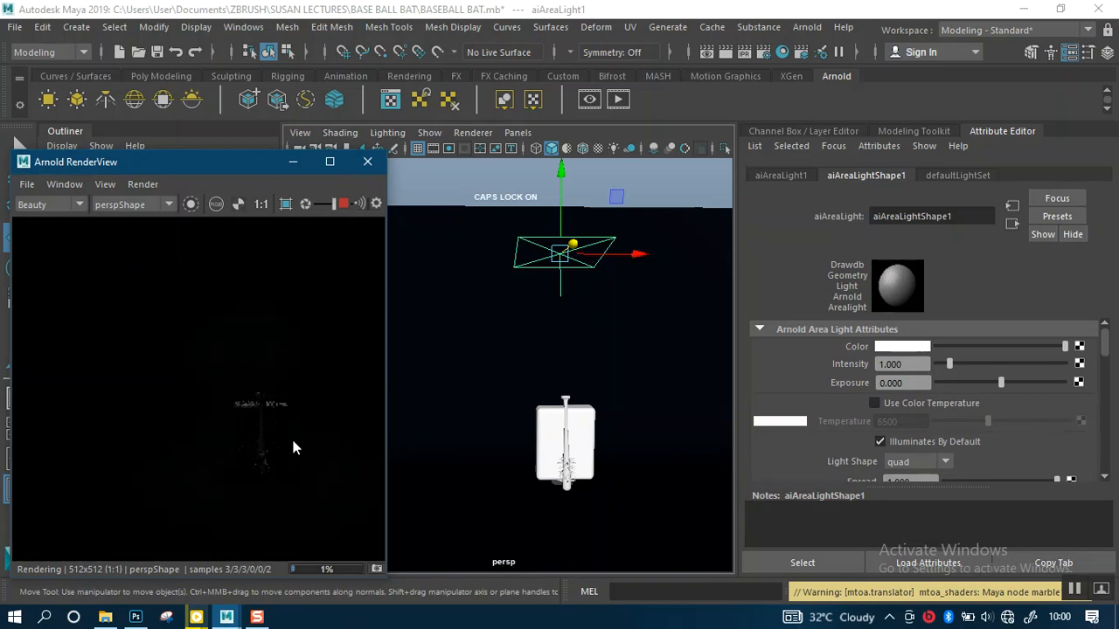
mouse_move(576, 444)
alt+right_down()
mouse_move(602, 492)
mouse_move(615, 462)
mouse_move(577, 451)
alt+right_up()
alt+middle_drag(576, 448, 520, 352)
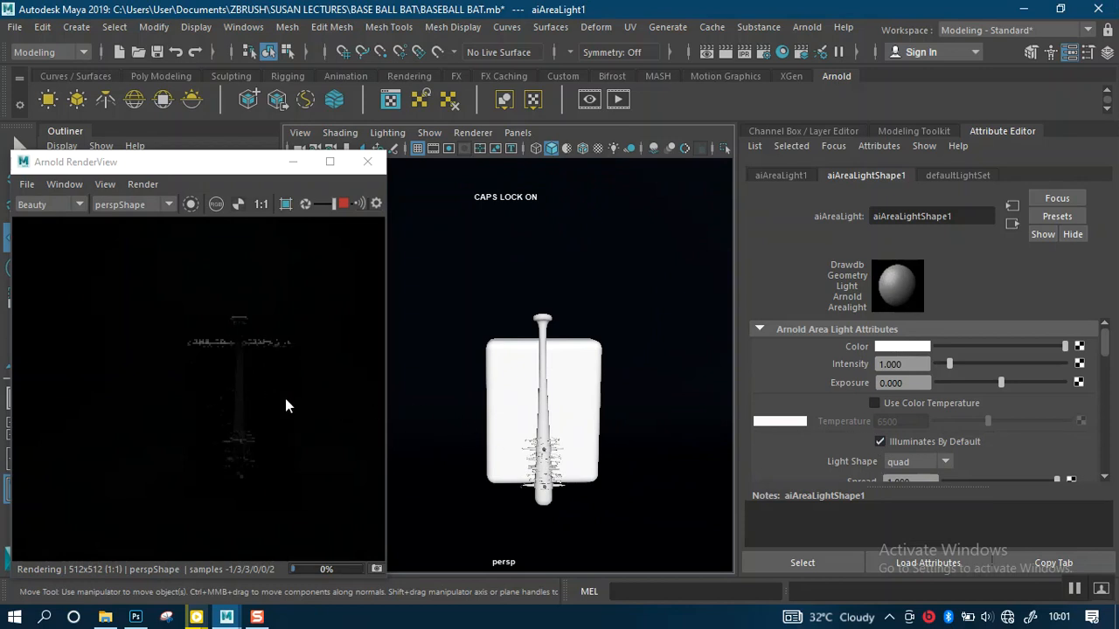
- Toggle the area light's Normalize option and set its intensity to 5
scroll(882, 411, down, 4)
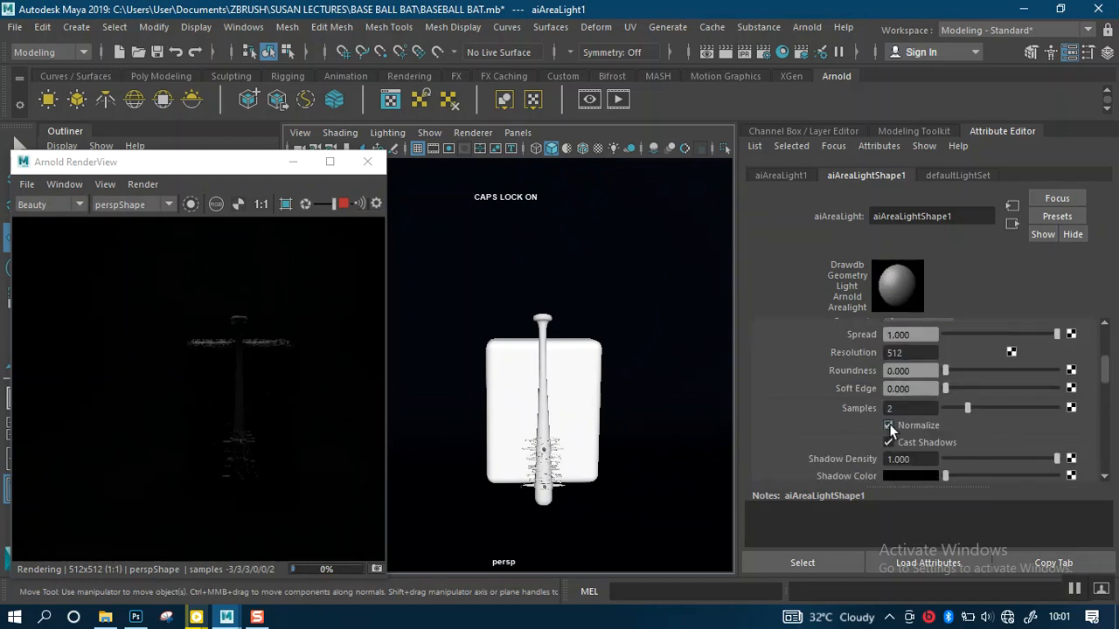
click(888, 425)
scroll(840, 407, up, 4)
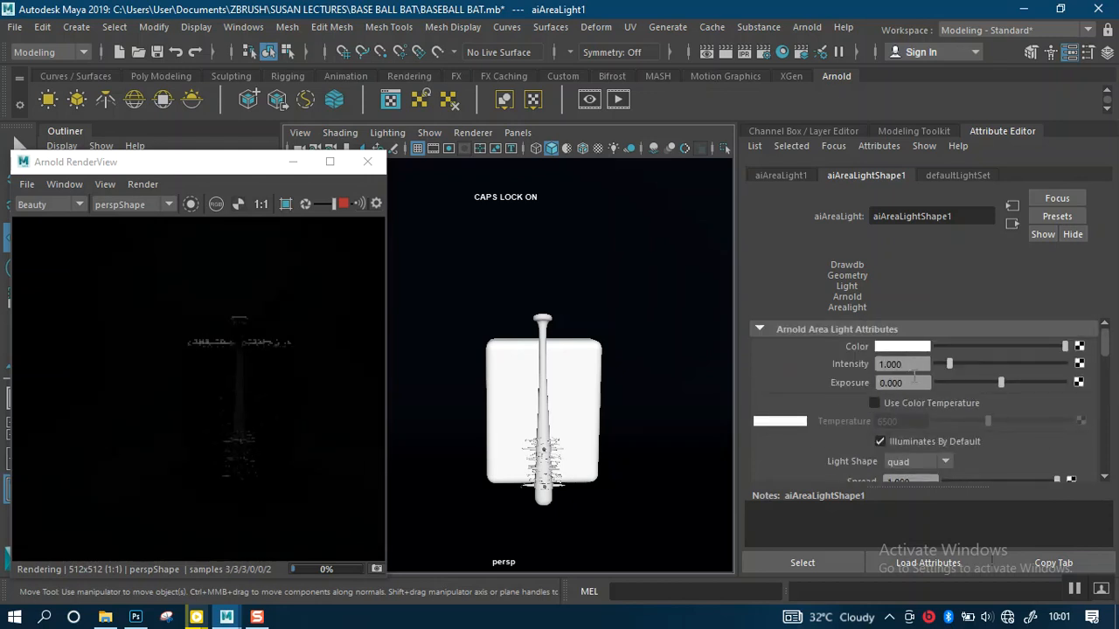
click(914, 363)
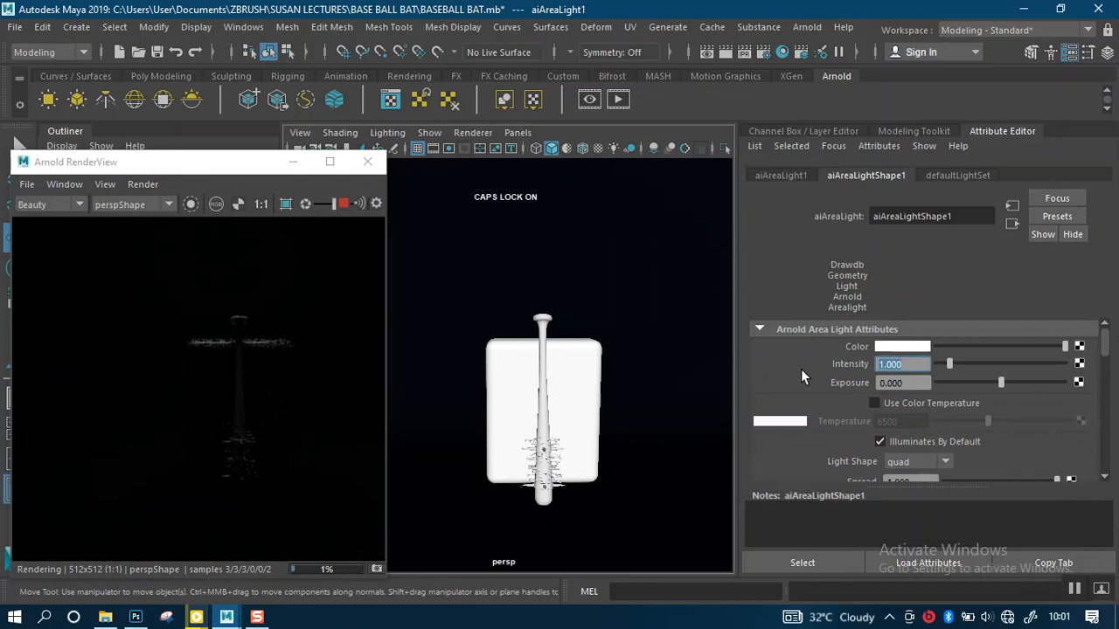
text(5)
key(Return)
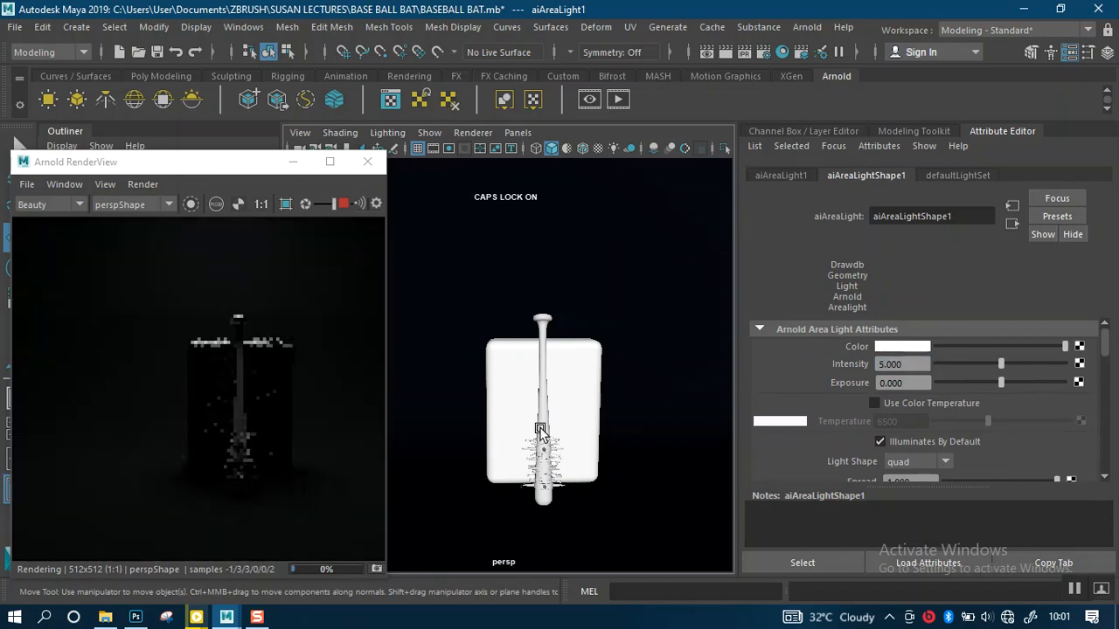
- Check the lighting on the bat in the render and set the area light's intensity to 7
click(265, 397)
scroll(249, 389, up, 3)
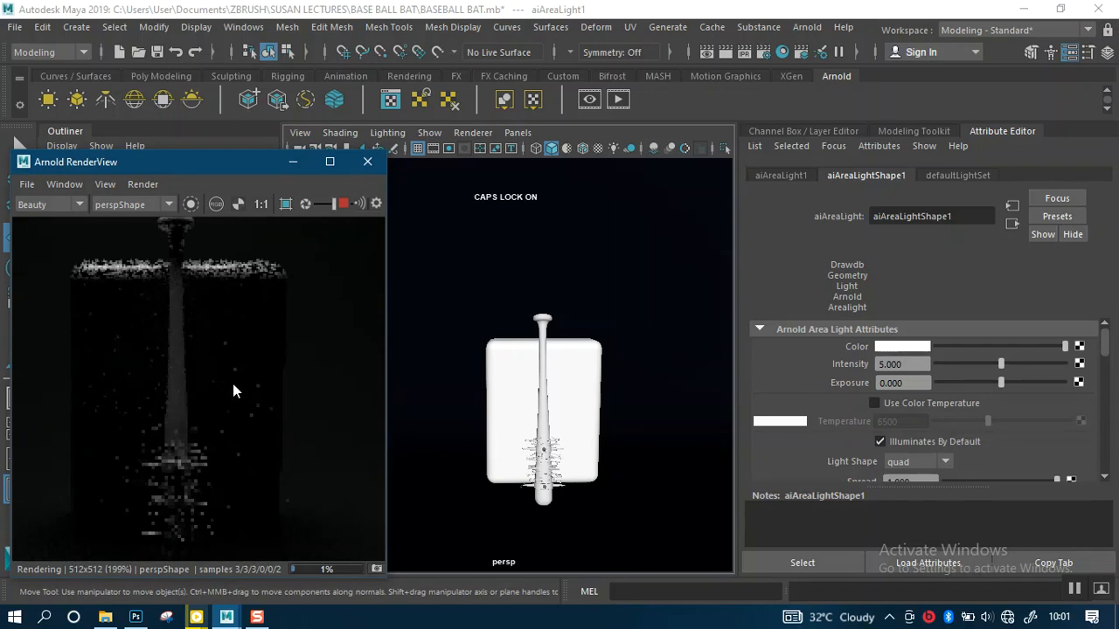
scroll(240, 402, down, 2)
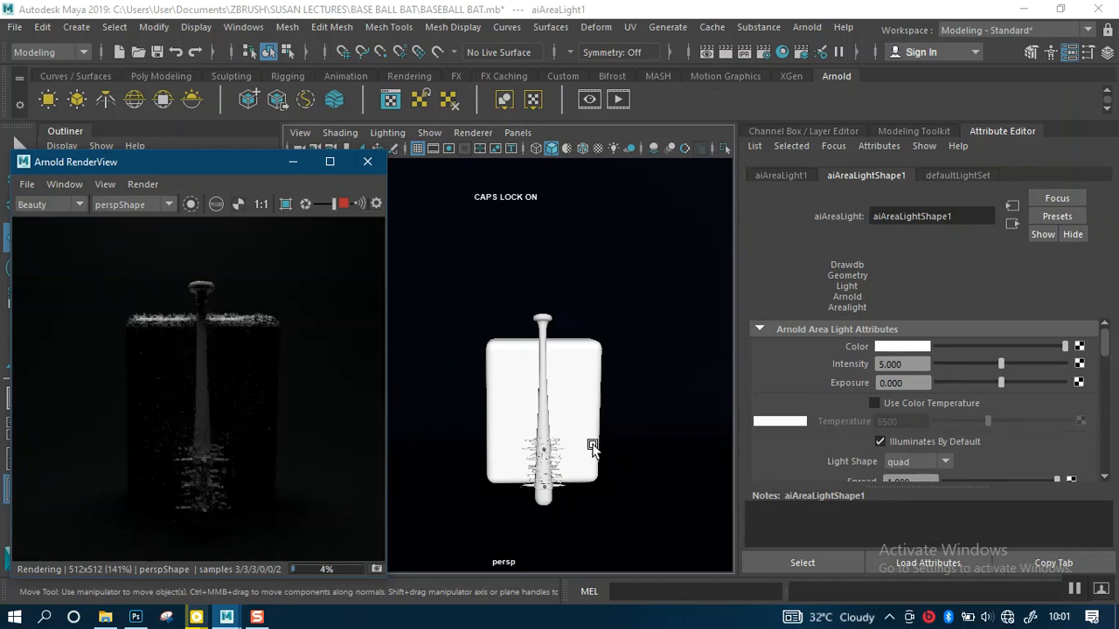
click(548, 402)
scroll(538, 383, down, 3)
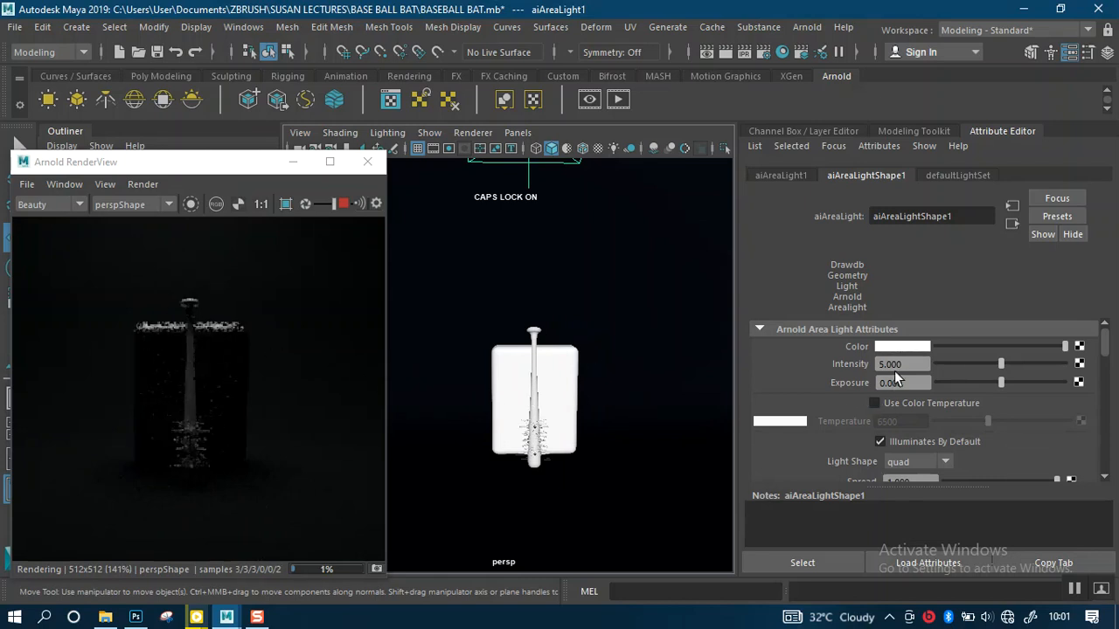
drag(913, 361, 862, 370)
text(7)
key(Return)
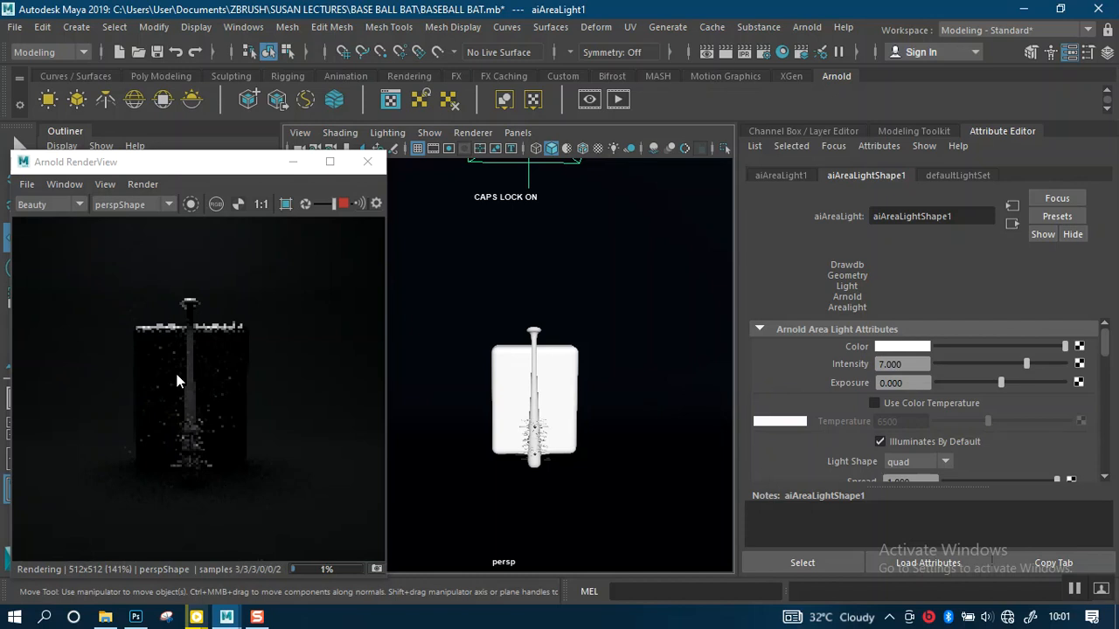
- Inspect the bat in the enlarged render preview and stop the running render
scroll(177, 380, up, 2)
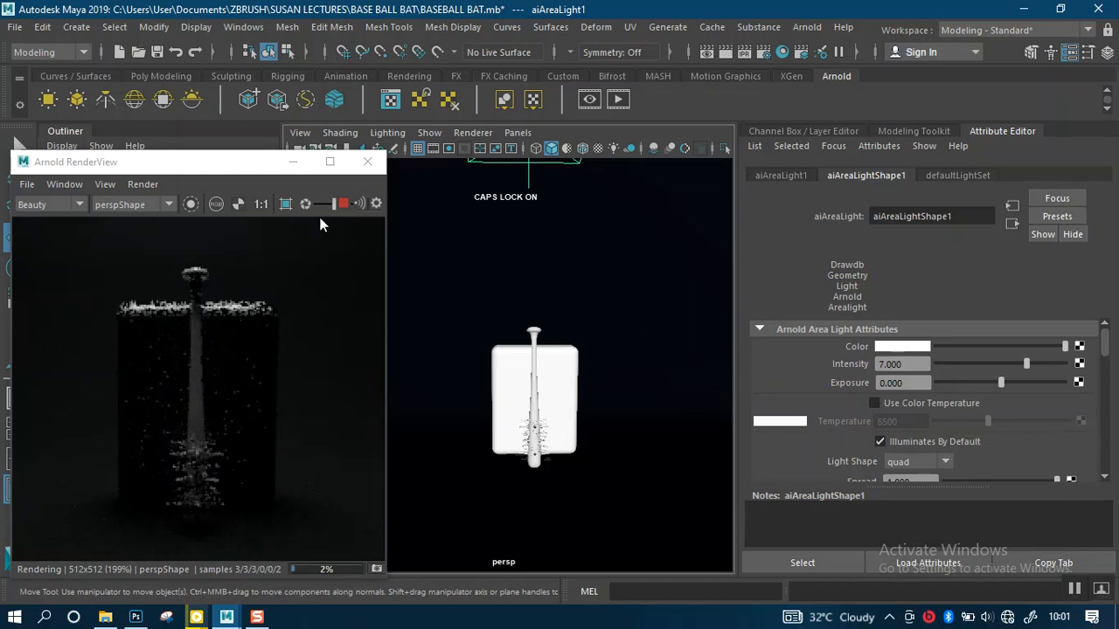
click(344, 205)
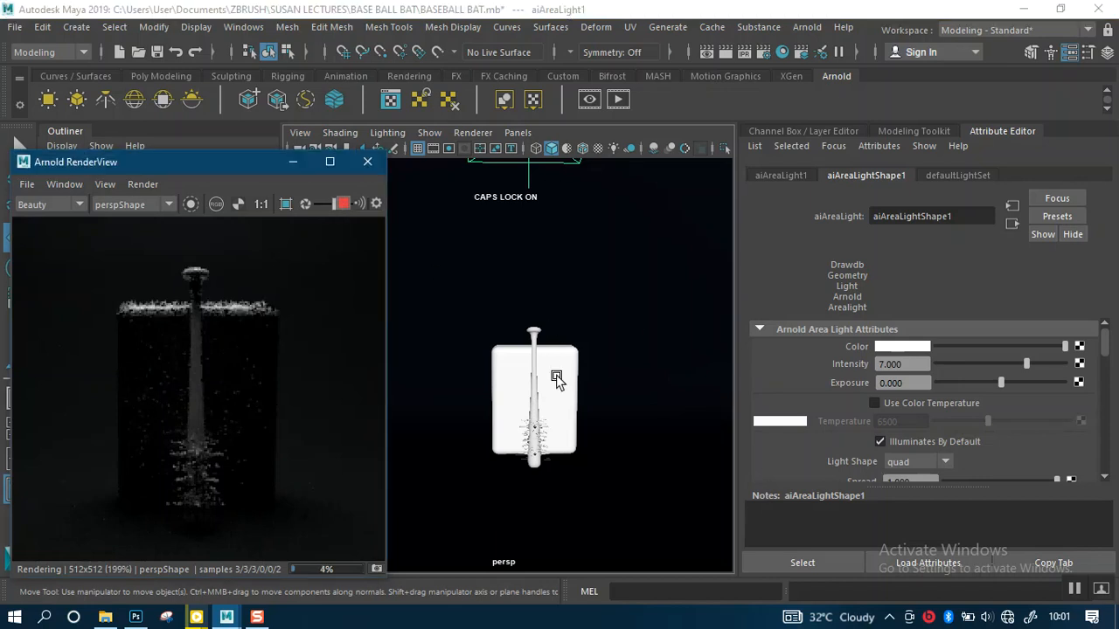
alt+right_drag(581, 414, 561, 392)
alt+drag(561, 394, 540, 374)
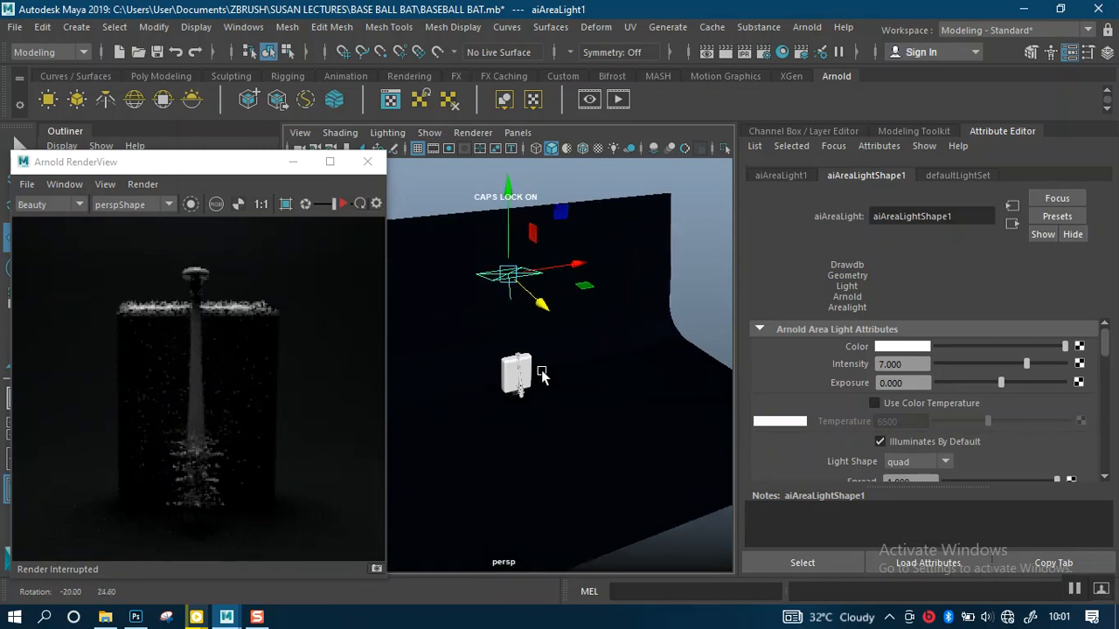
- Add a second Arnold area light, scale it up and move it out in front of the bat and box
click(49, 102)
key(r)
drag(517, 393, 576, 435)
key(w)
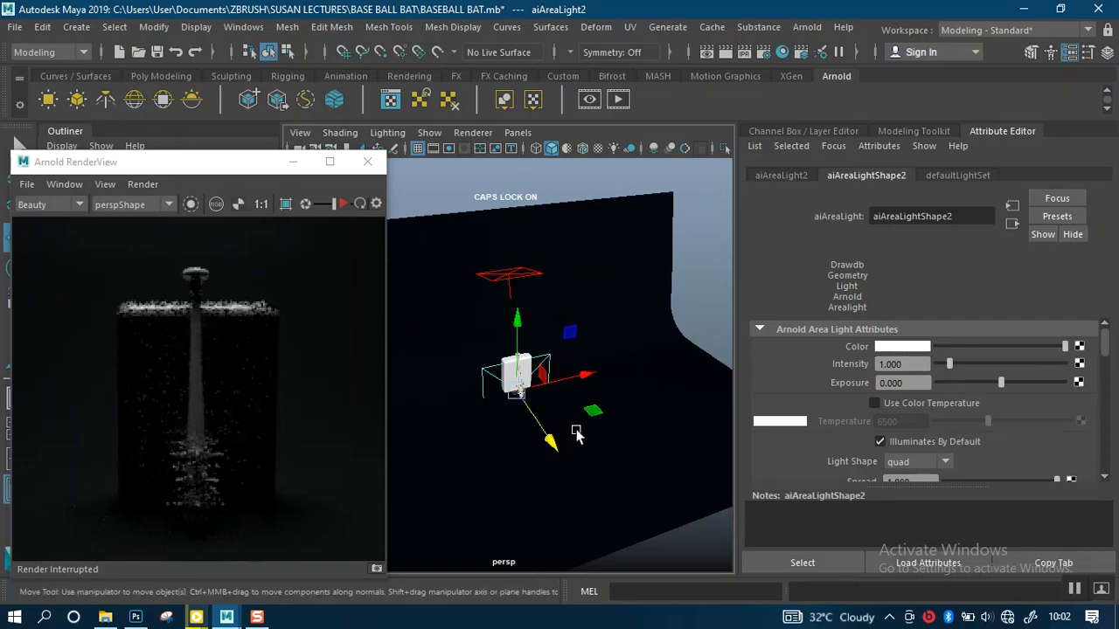
drag(550, 444, 644, 534)
- Rotate the second area light to about -73° around Y so it turns sideways toward the bat
key(e)
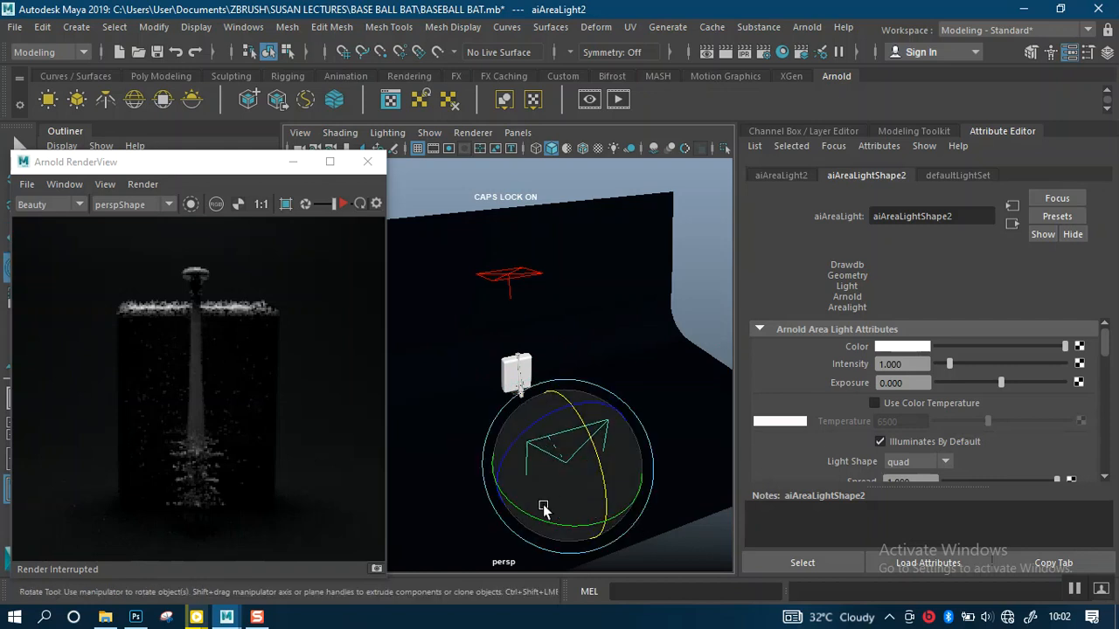
drag(537, 518, 448, 414)
alt+drag(597, 454, 519, 444)
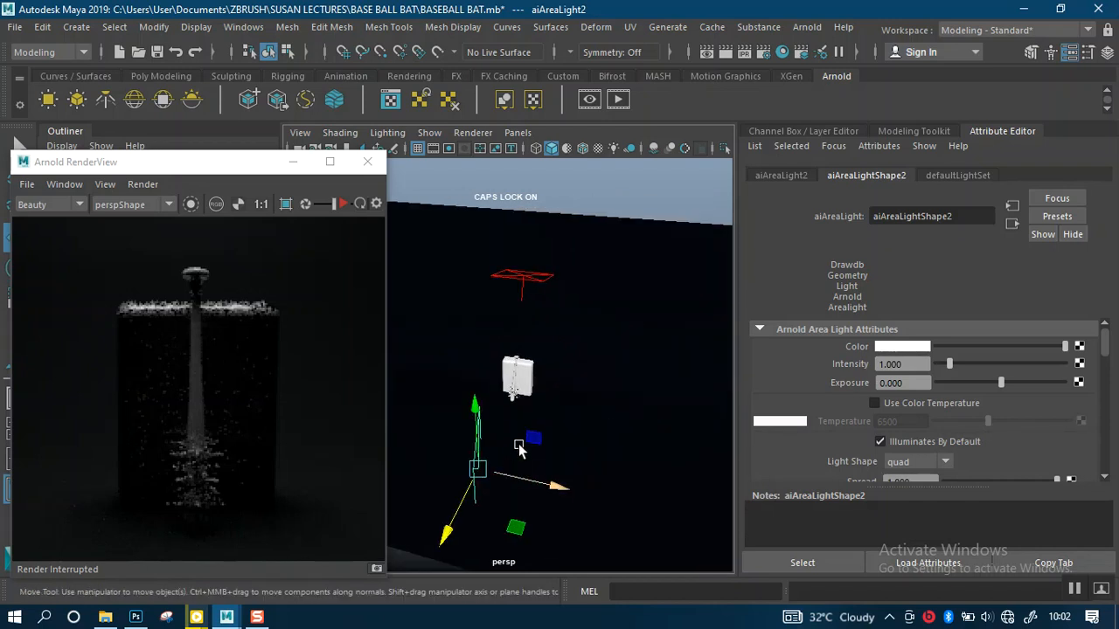
alt+drag(548, 486, 595, 448)
key(e)
mouse_move(611, 464)
mouse_down()
mouse_move(644, 457)
mouse_move(612, 467)
mouse_up()
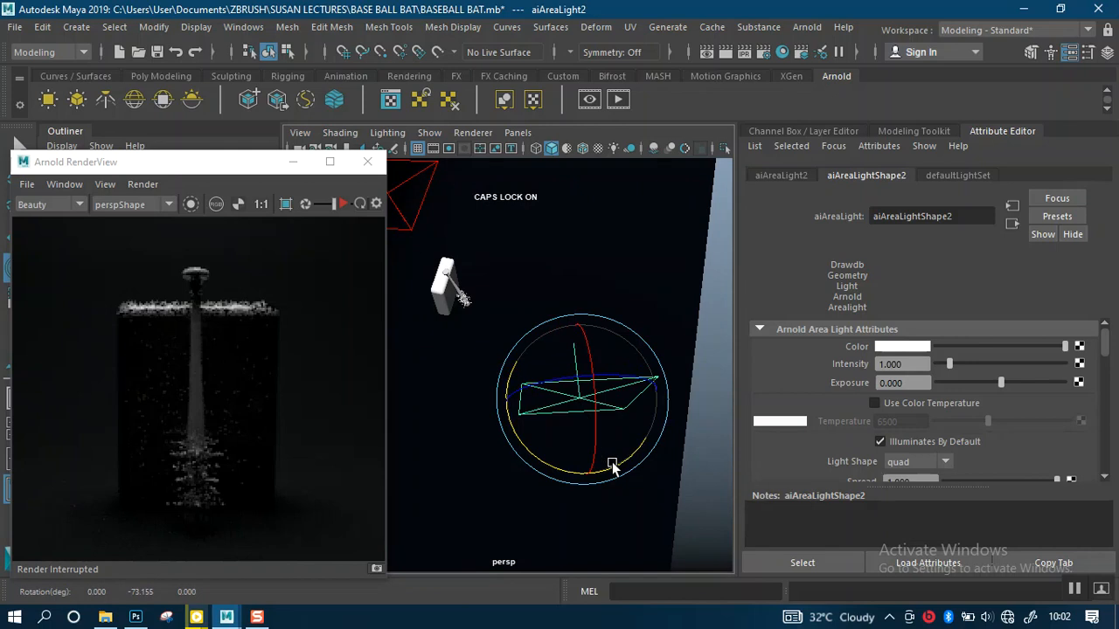
- In the top view, move the second area light to the bat's front-left side, at about X -184.7 and Z 61.9 cm
key(w)
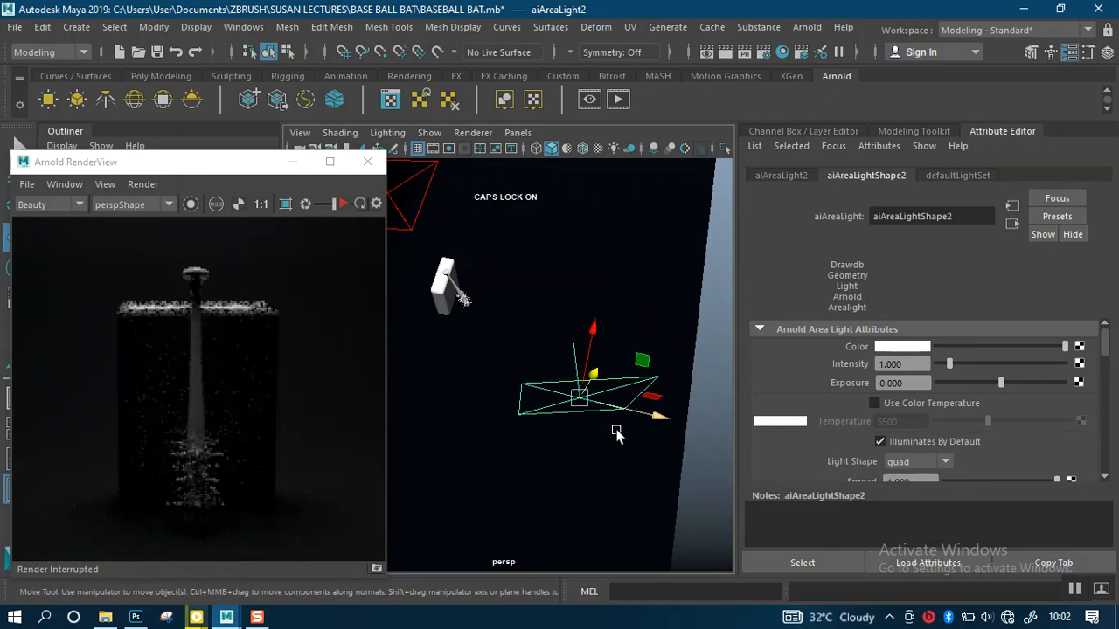
key(space)
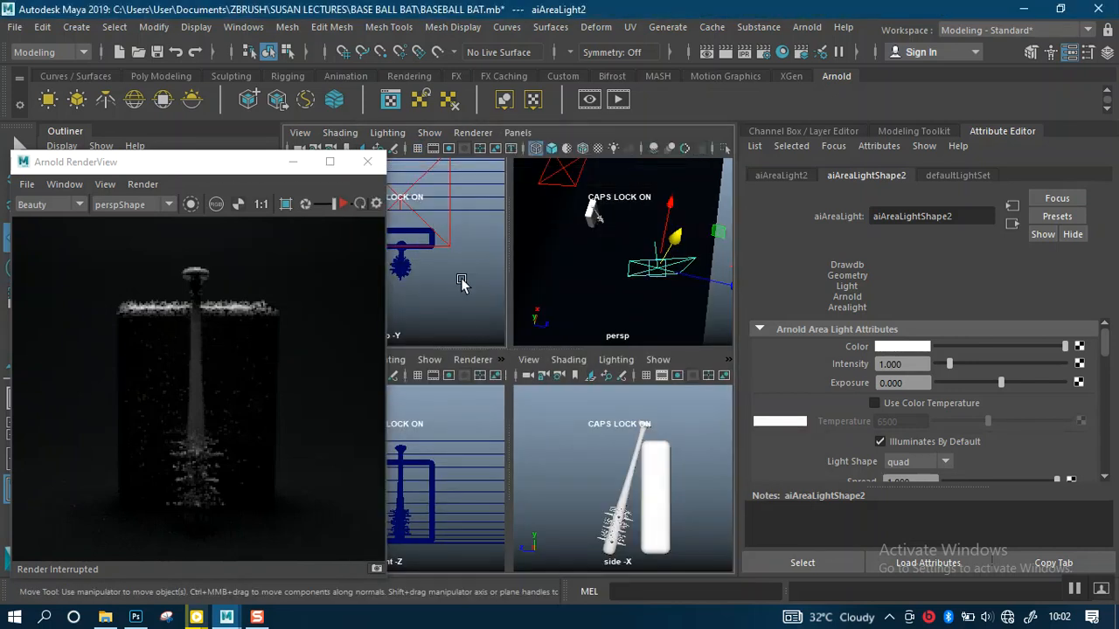
key(space)
scroll(452, 195, down, 2)
alt+middle_drag(452, 195, 569, 254)
scroll(558, 236, down, 2)
drag(510, 470, 475, 352)
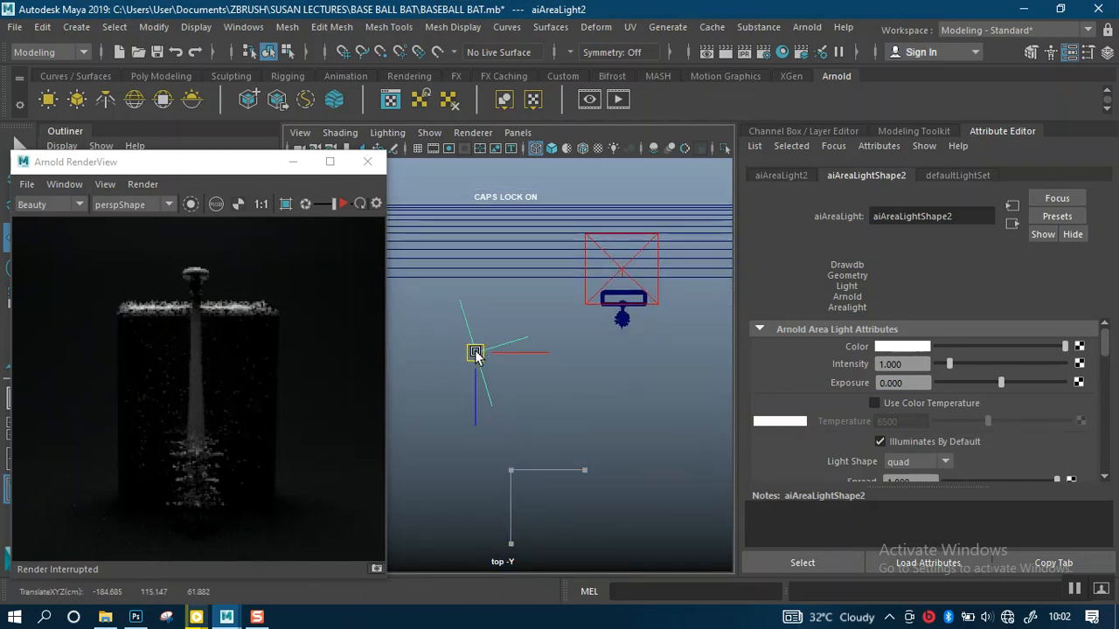
- In the perspective view, raise the second area light to about Y 129.8 cm and tilt it down toward the bat
key(space)
key(space)
alt+drag(520, 449, 440, 276)
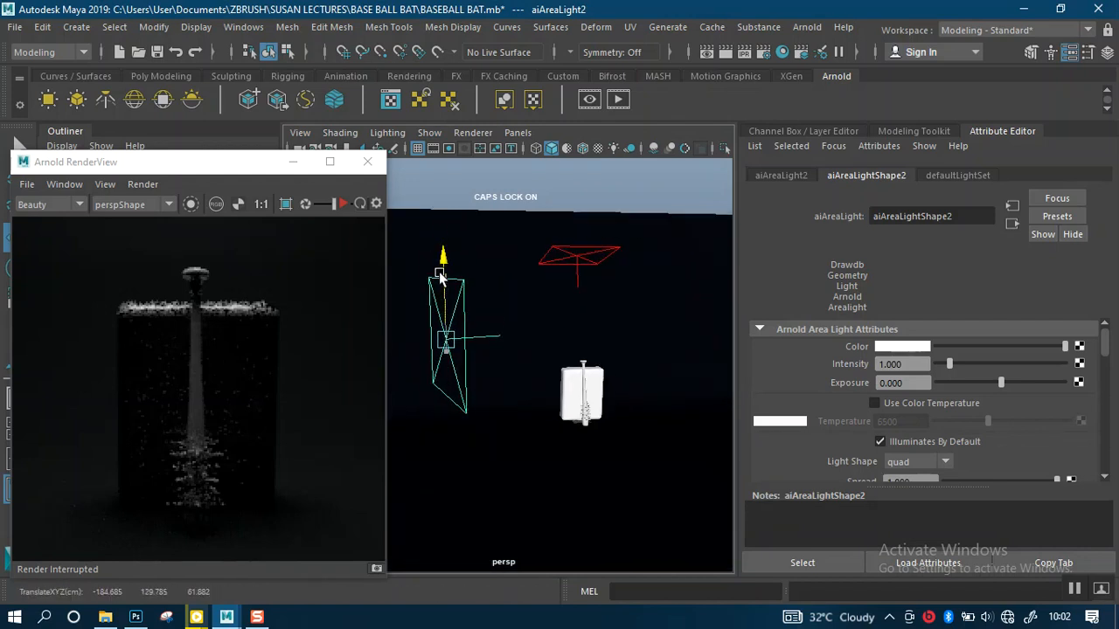
key(e)
drag(512, 288, 548, 330)
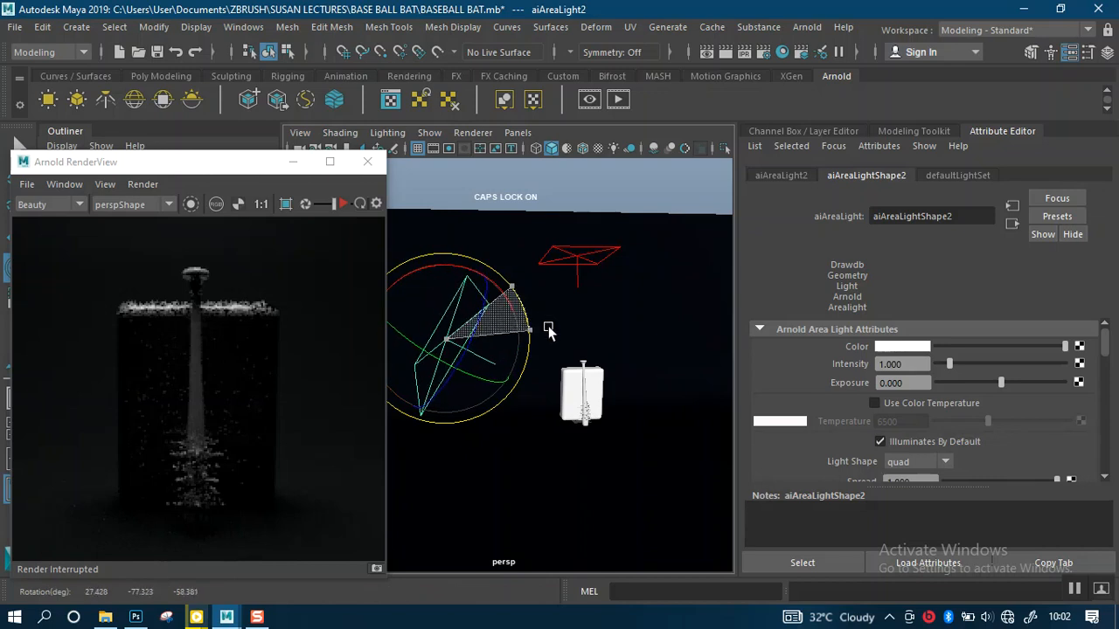
- Turn off Normalize on the second area light and start an Arnold render framed on the bat and box
alt+drag(637, 400, 601, 391)
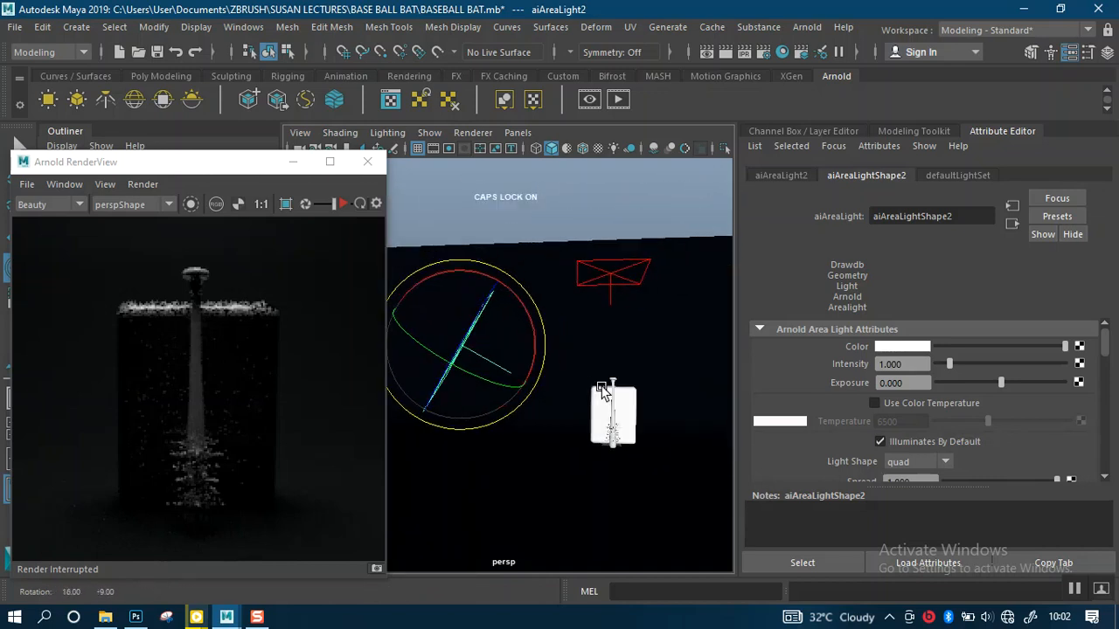
scroll(622, 427, up, 2)
alt+middle_drag(624, 429, 587, 397)
scroll(870, 435, down, 3)
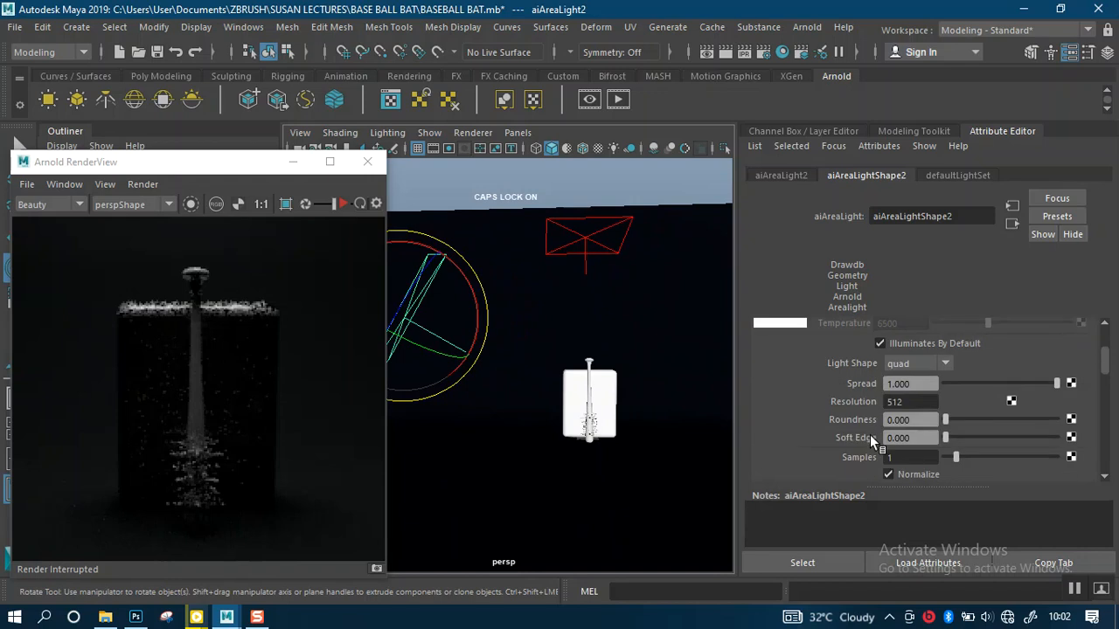
alt+drag(464, 402, 514, 390)
alt+middle_drag(514, 390, 490, 380)
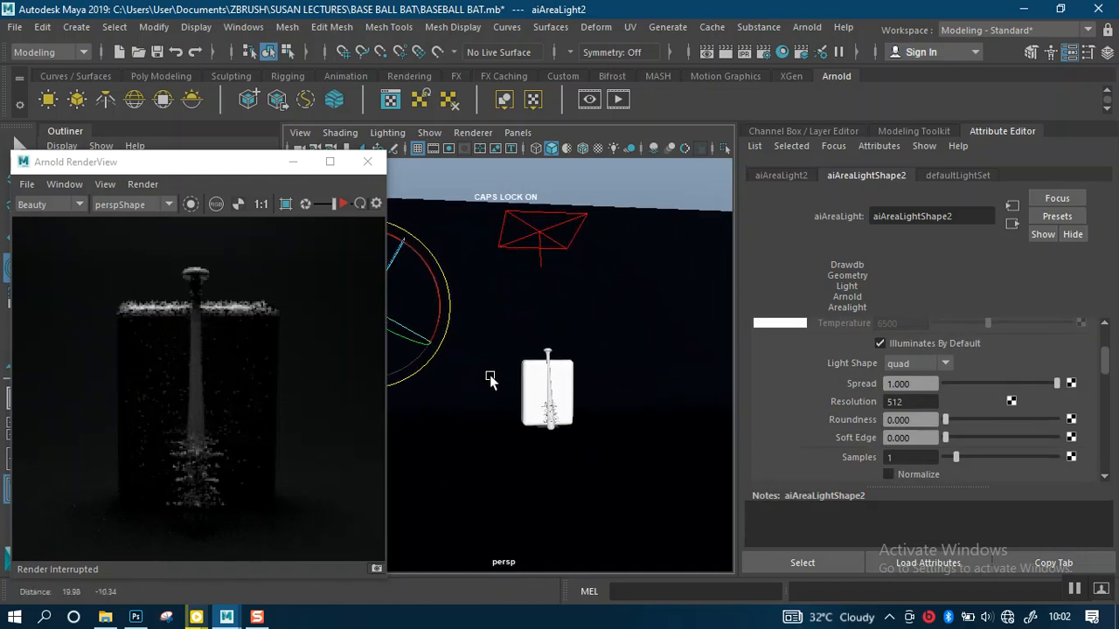
click(343, 204)
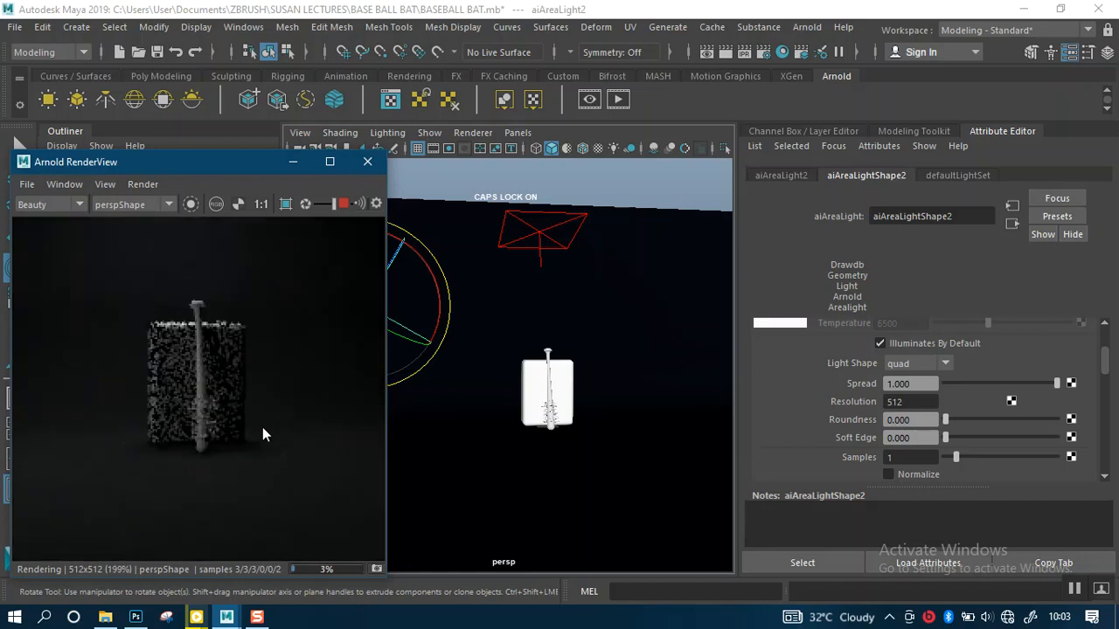
- Check the bat in the render and set the second area light's intensity to 5
scroll(222, 404, up, 3)
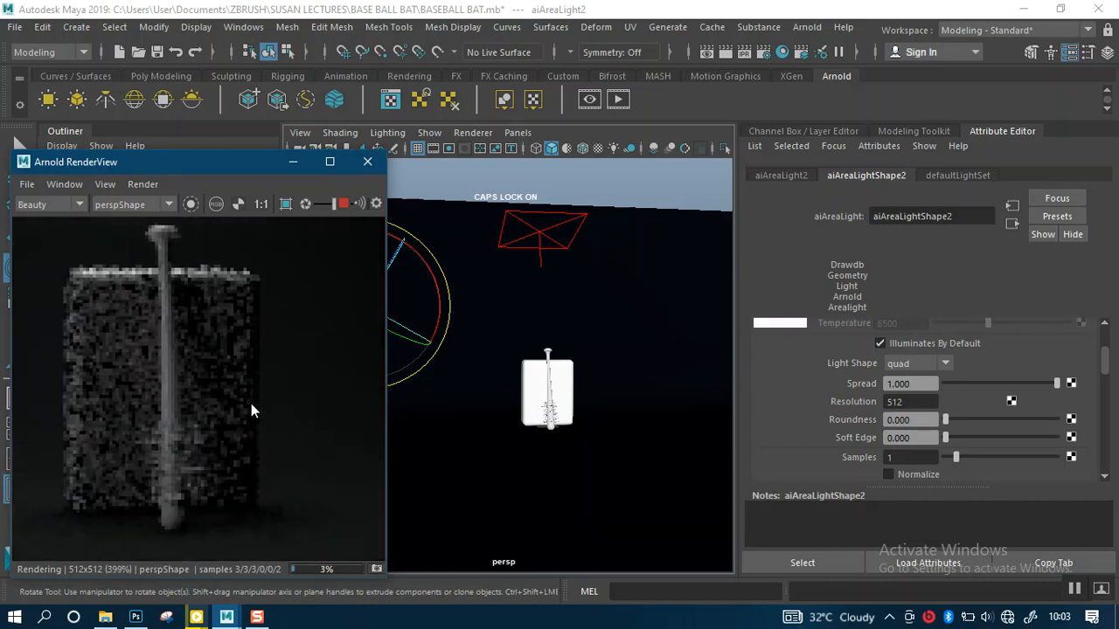
scroll(874, 421, up, 2)
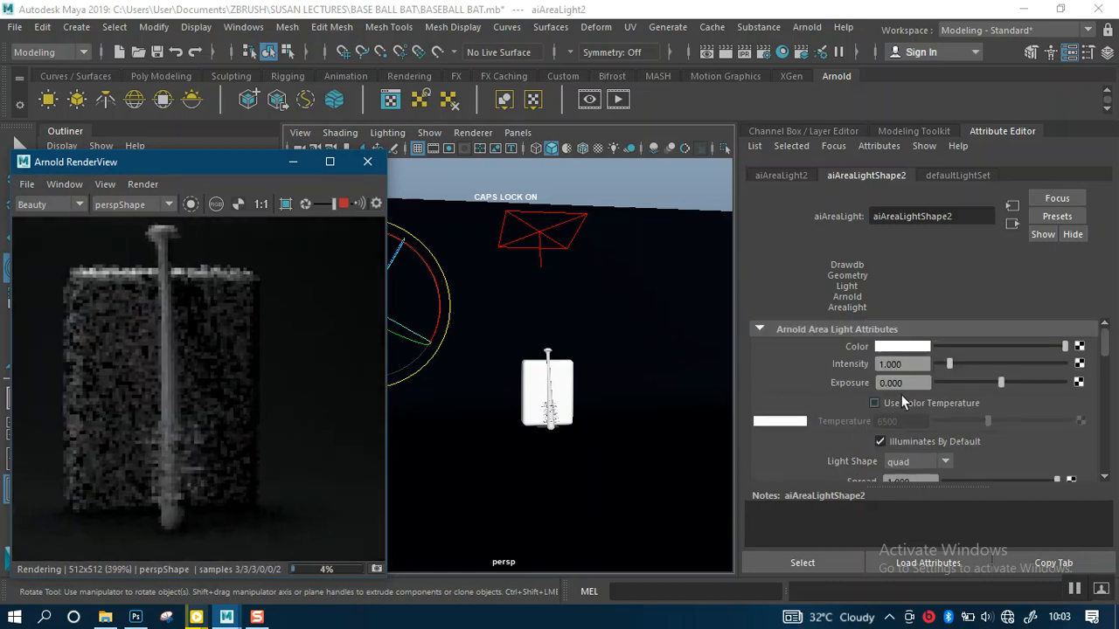
click(900, 363)
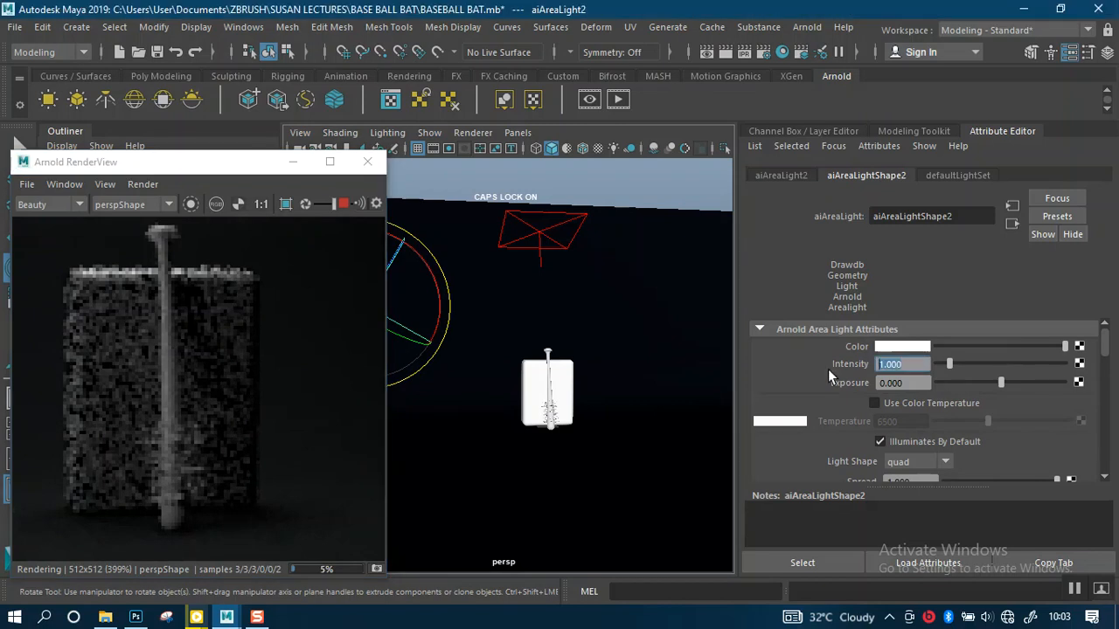
text(5)
key(Return)
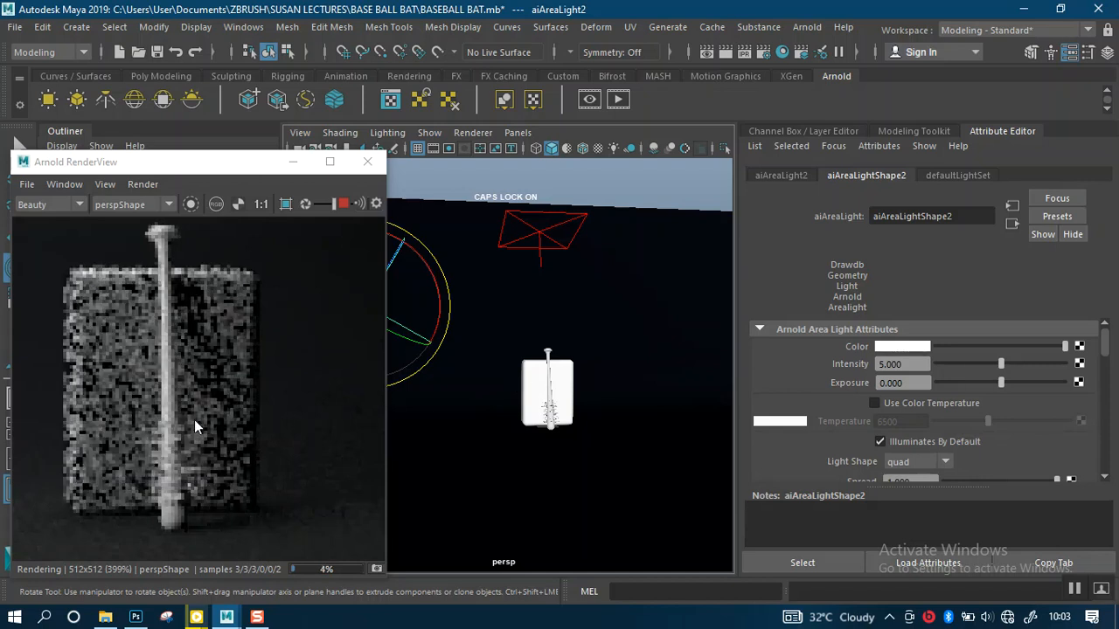
- Examine the lighting and shadows on the bat and box in the enlarged render preview
scroll(193, 420, down, 2)
scroll(194, 420, up, 1)
scroll(193, 420, up, 1)
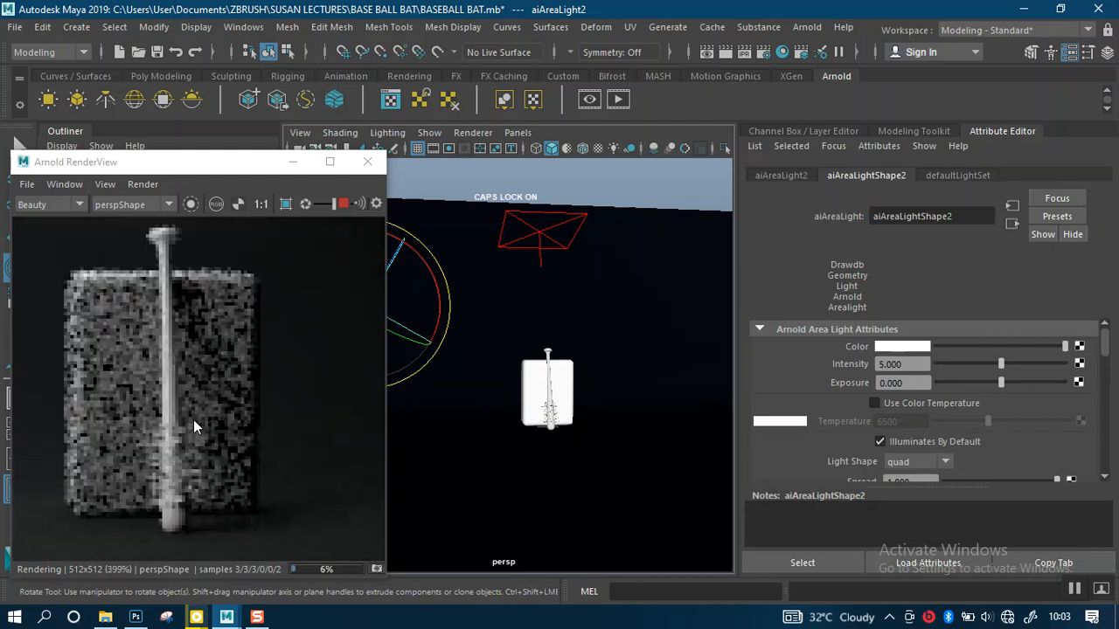
scroll(193, 420, down, 1)
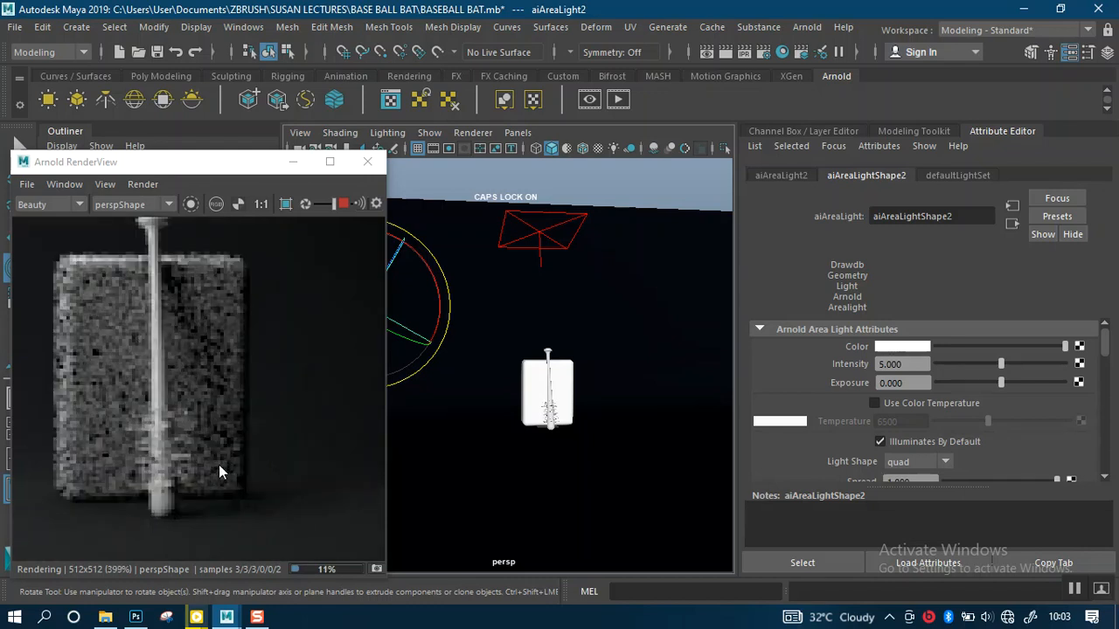
click(330, 162)
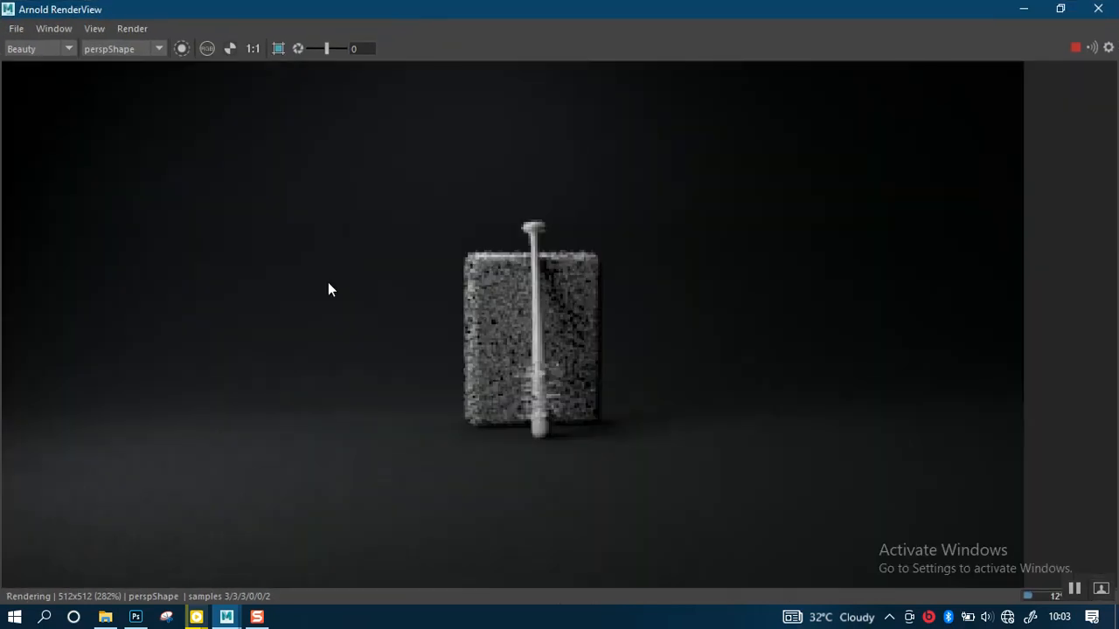
scroll(538, 348, up, 2)
scroll(537, 354, up, 1)
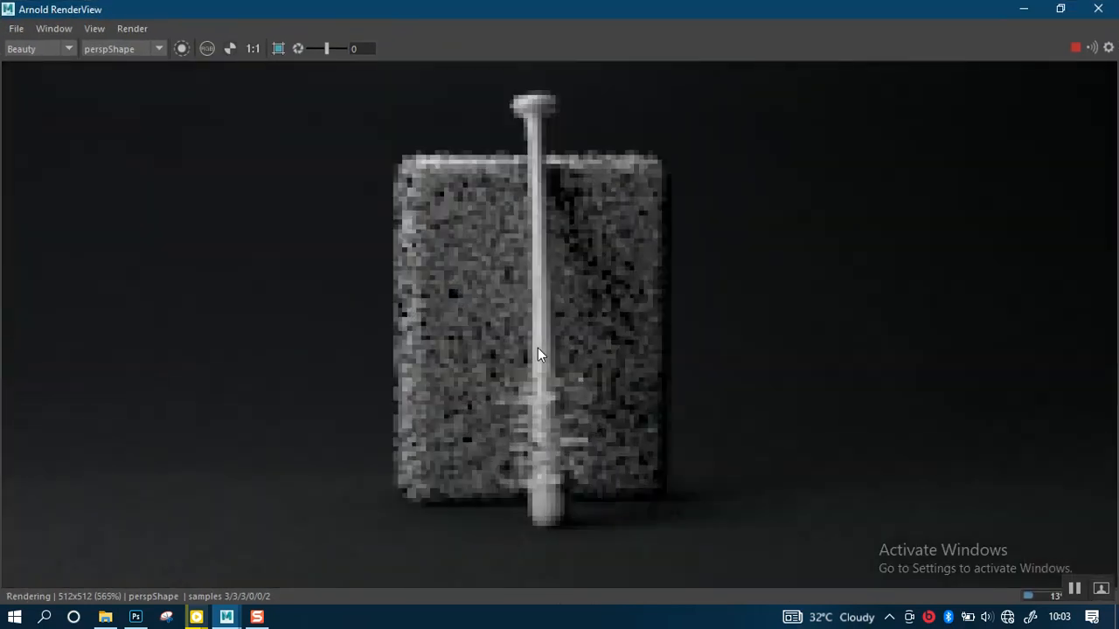
scroll(538, 350, down, 1)
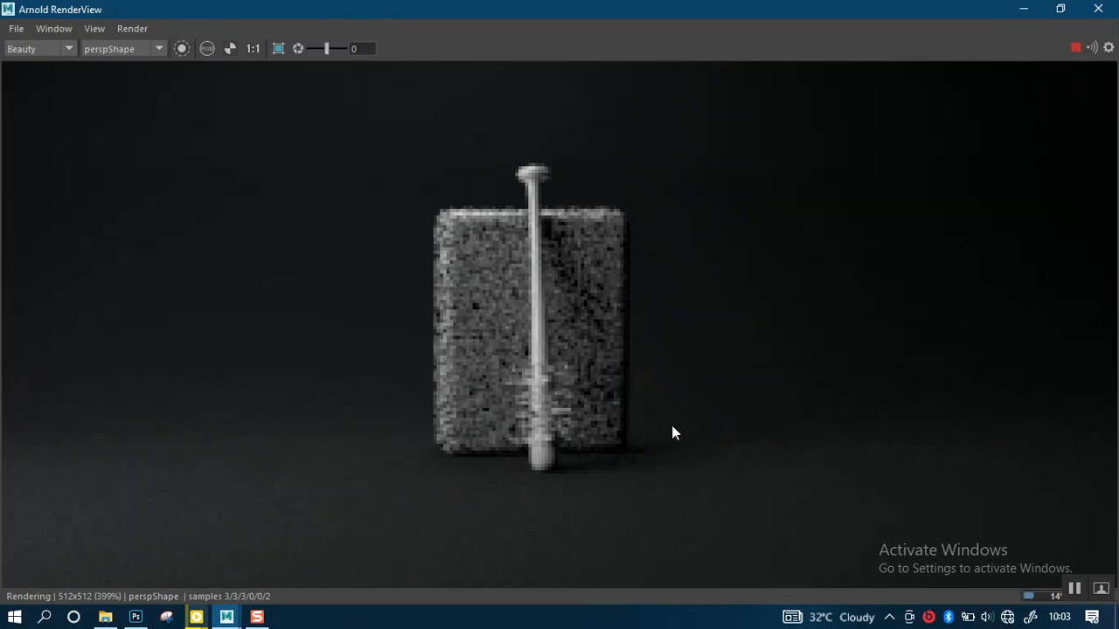
scroll(608, 407, up, 1)
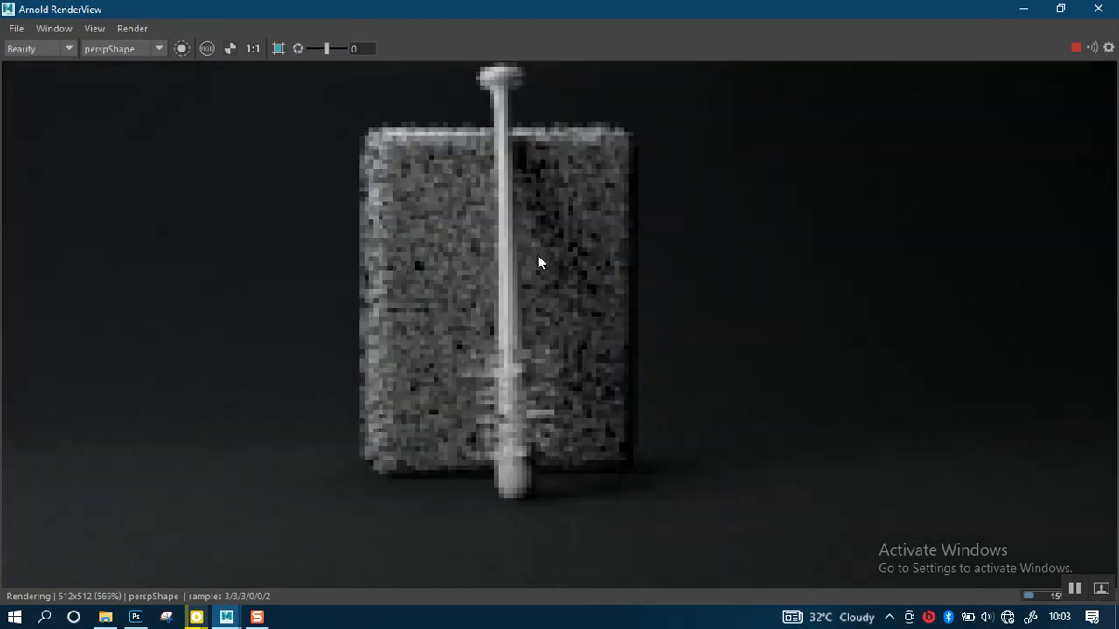
scroll(524, 263, down, 1)
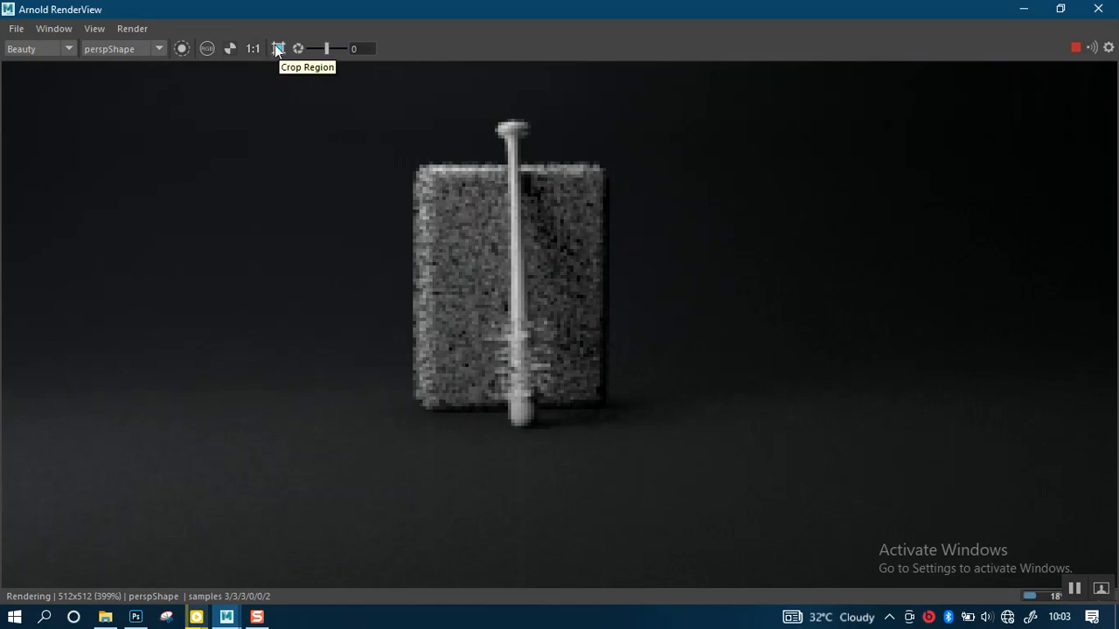
- Limit the render to a crop region around the bat and box, and restore the render window's smaller size
click(276, 49)
drag(363, 84, 691, 467)
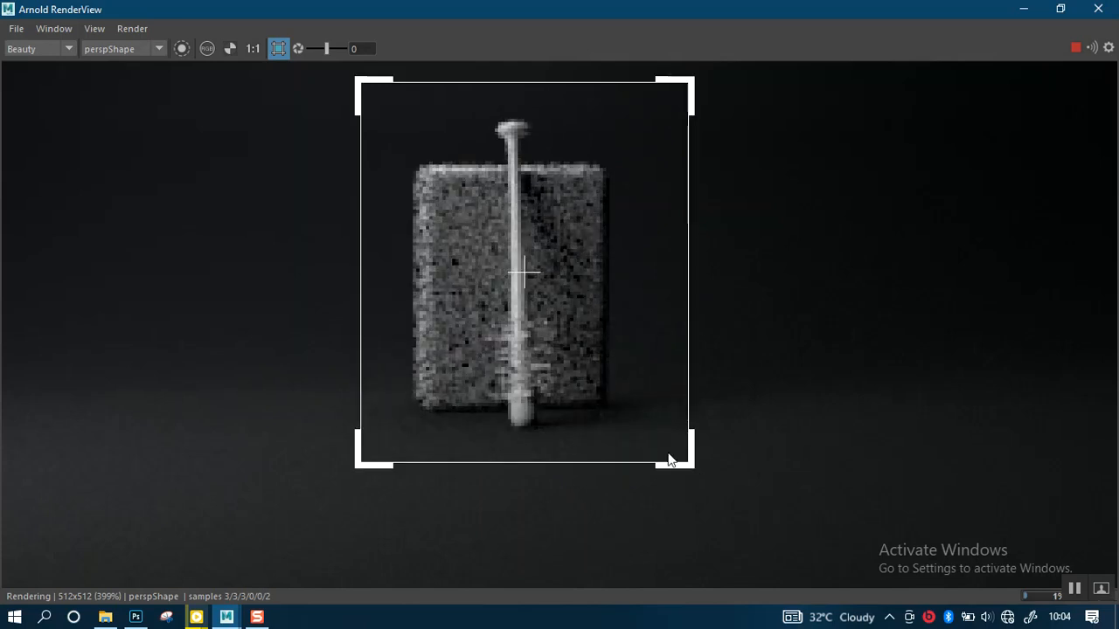
scroll(512, 341, down, 5)
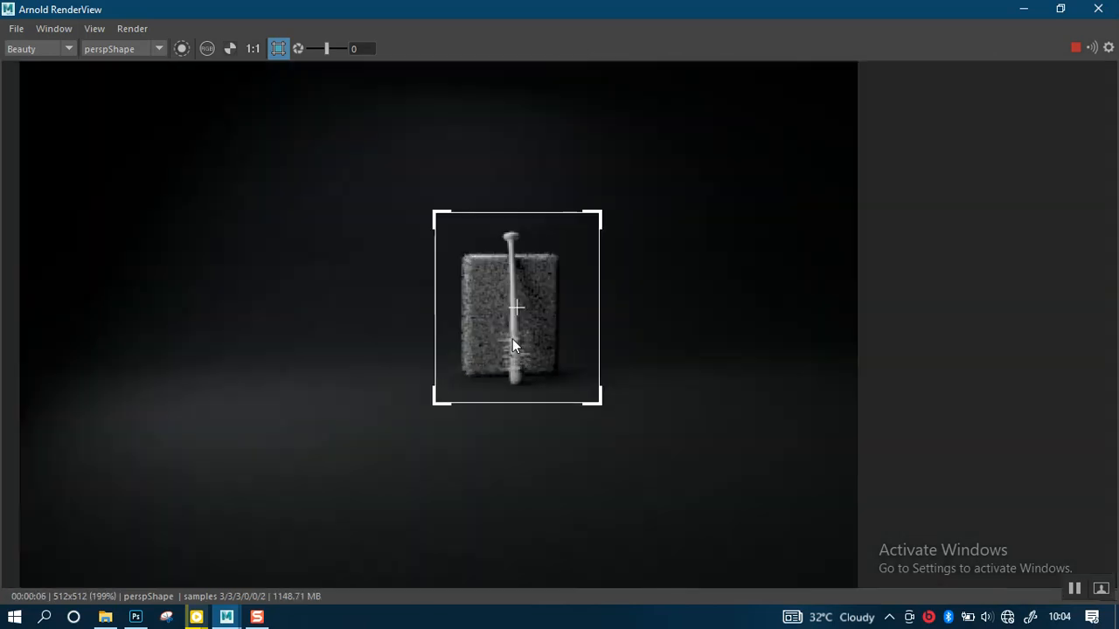
scroll(512, 343, up, 5)
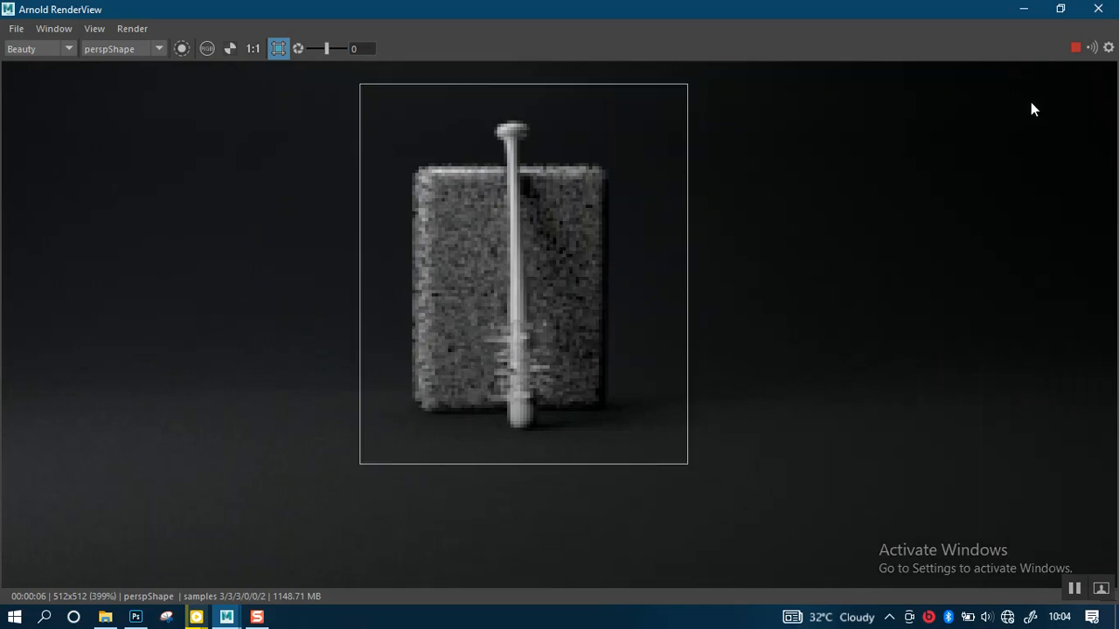
click(1060, 9)
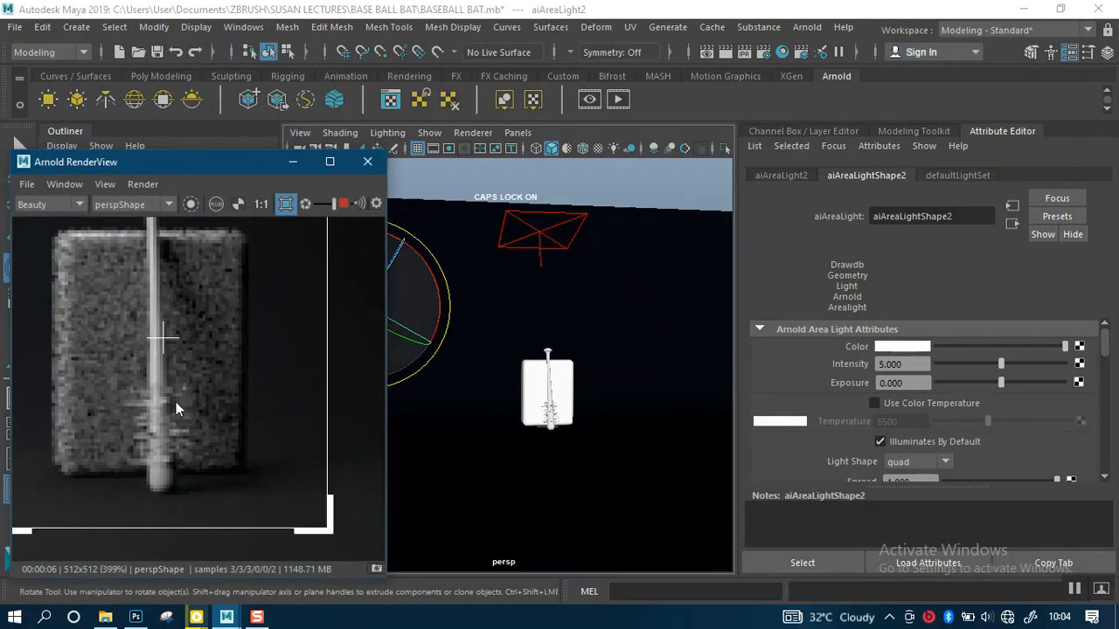
- Enable color temperature on the second area light and set it to a cool blue 12217
click(875, 403)
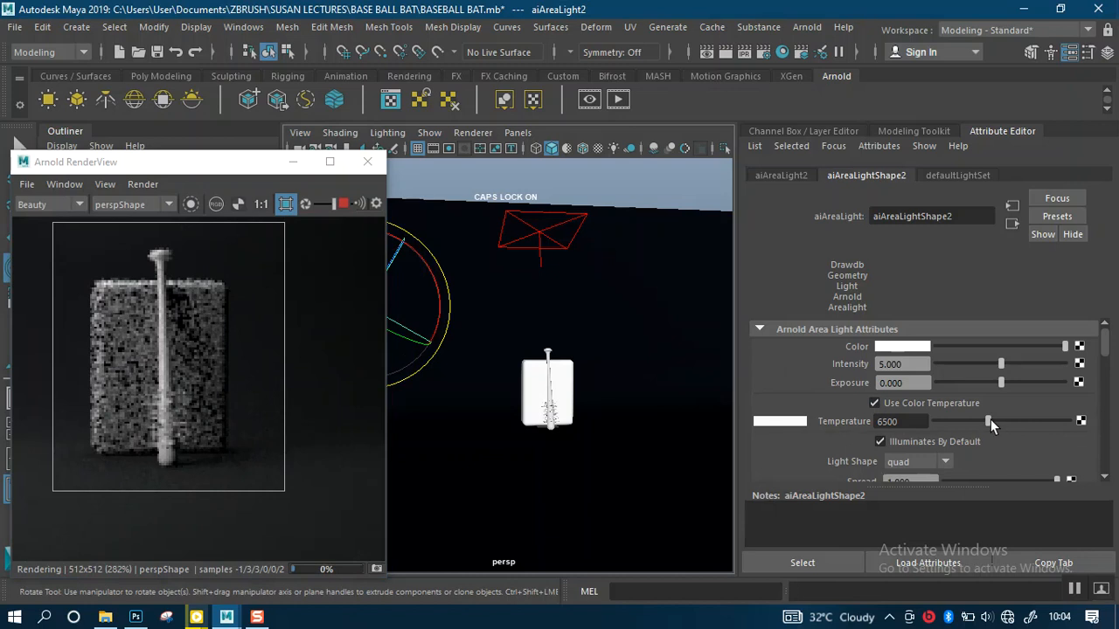
drag(987, 421, 1052, 421)
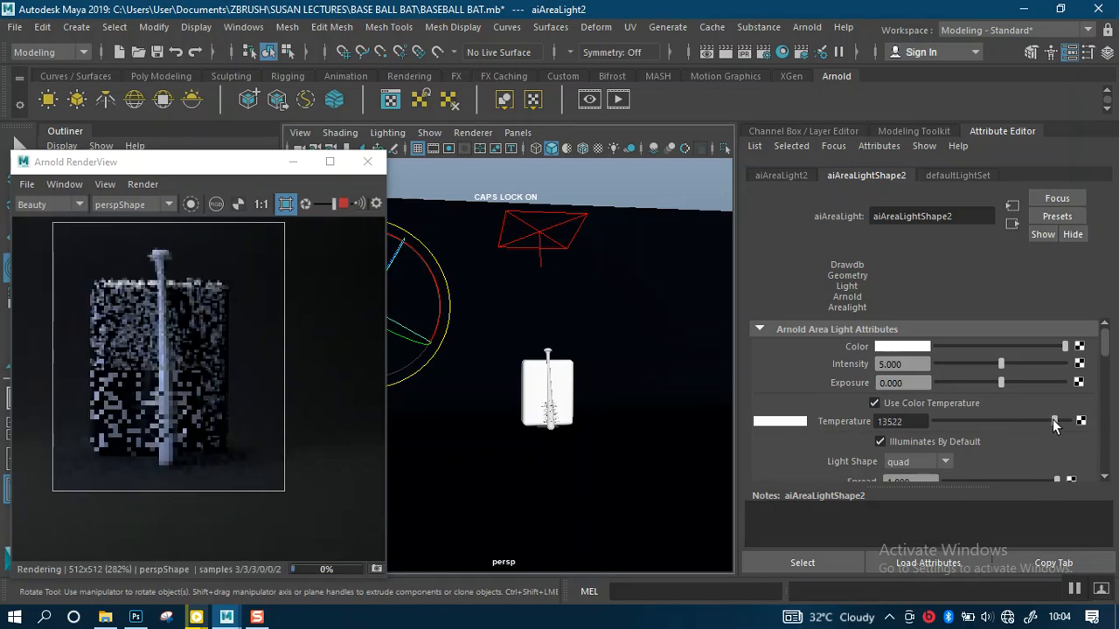
drag(1052, 421, 1039, 421)
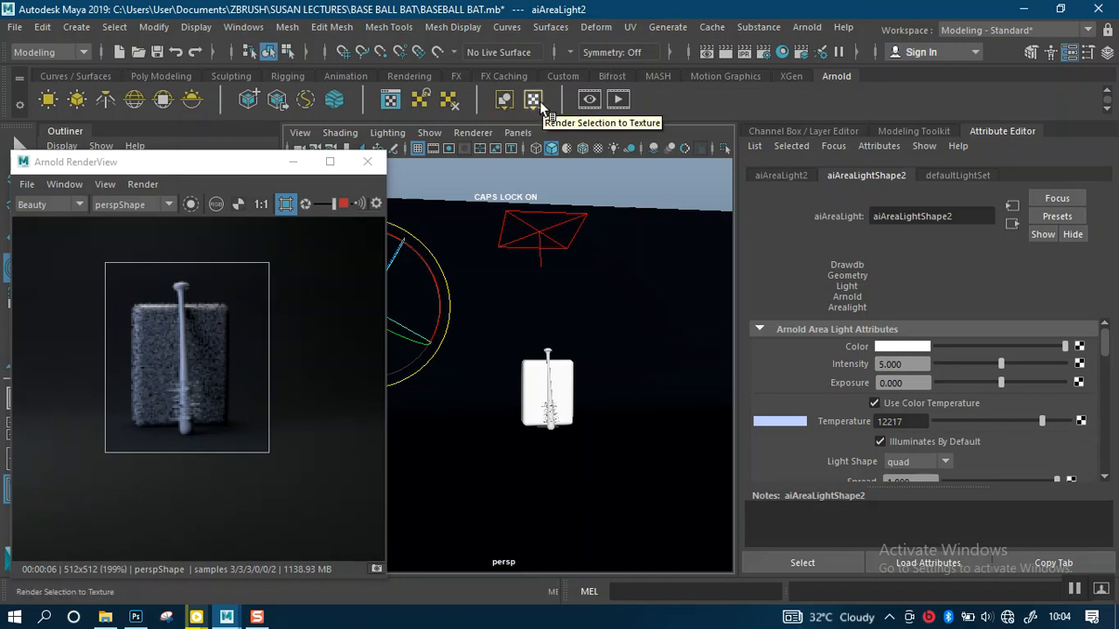
- Open Arnold's Light Manager and enable the skydome light
click(806, 27)
mouse_move(808, 108)
mouse_move(828, 192)
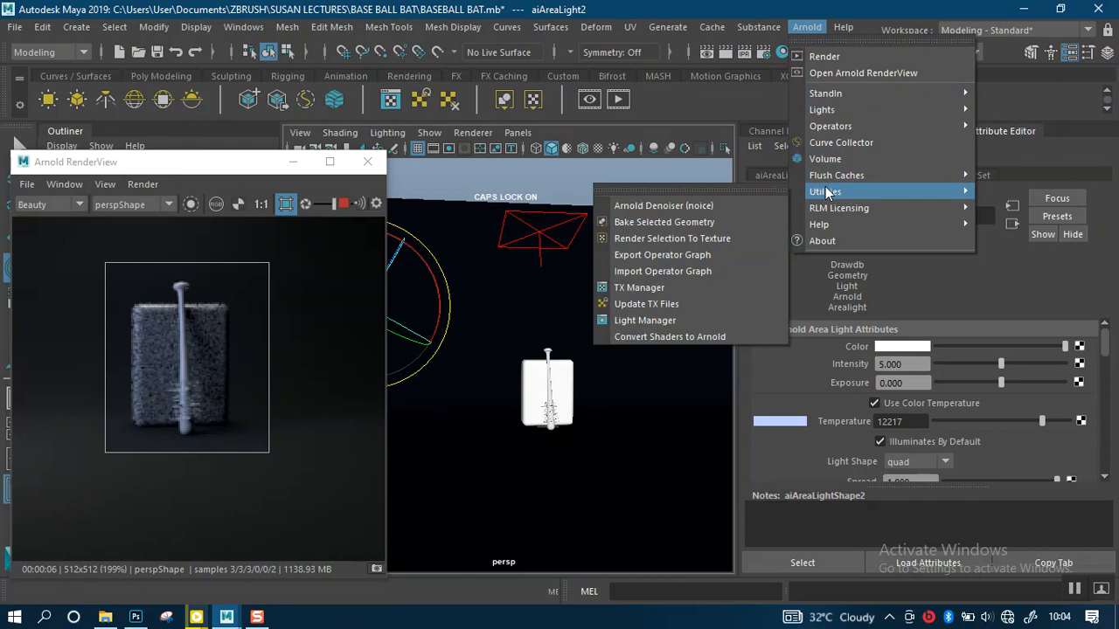
click(634, 317)
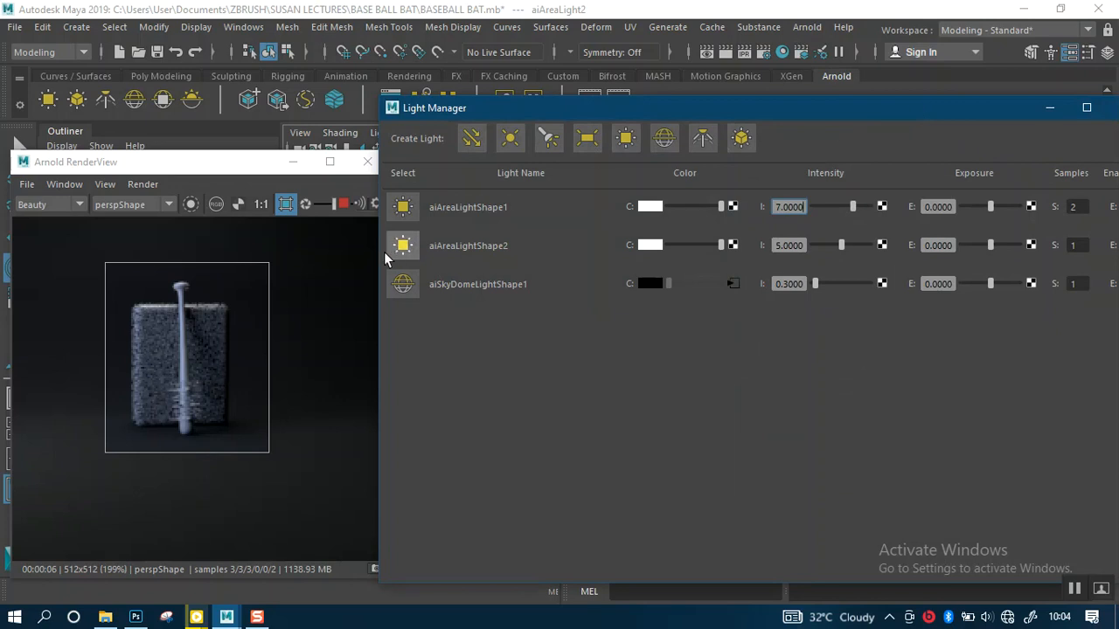
drag(762, 107, 710, 81)
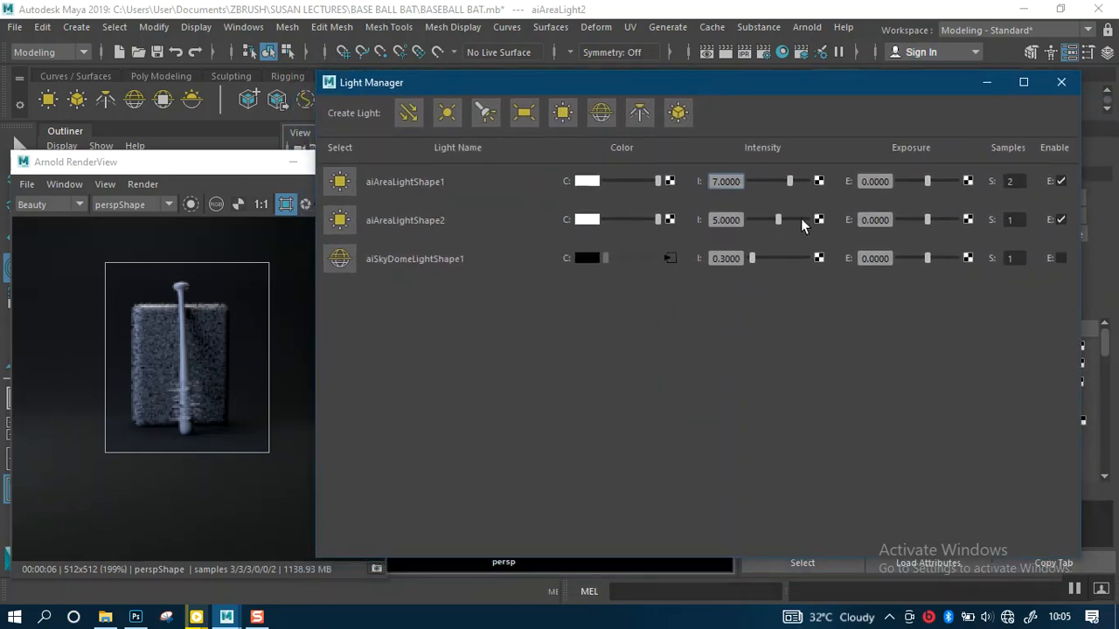
click(1060, 258)
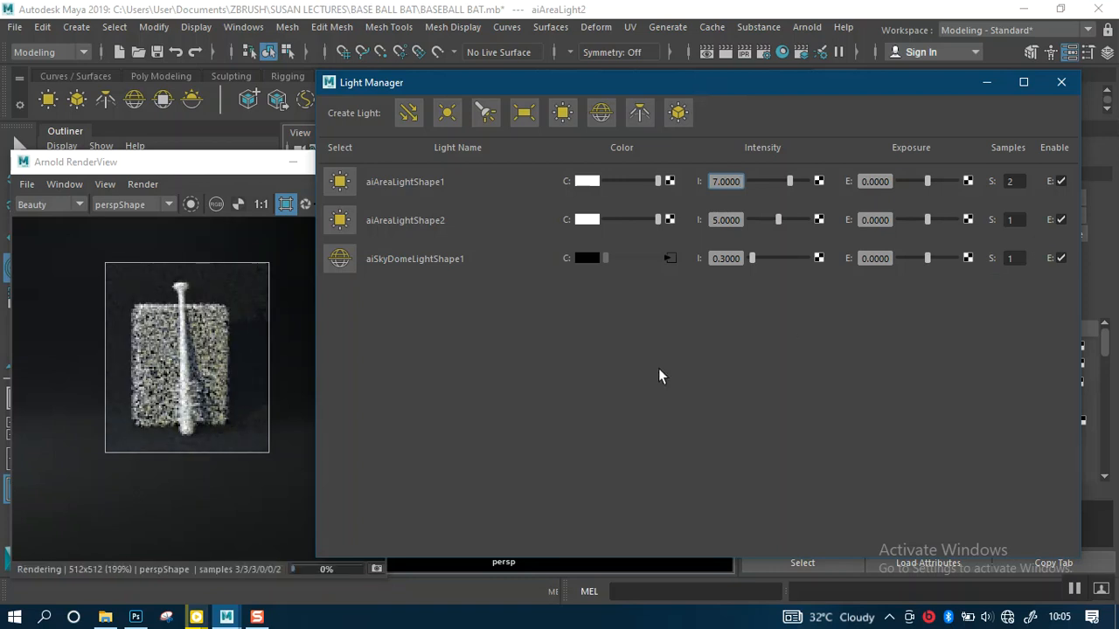
- Move the Light Manager aside and restore the perspective view to the CAM_01 camera bookmark
scroll(192, 411, up, 2)
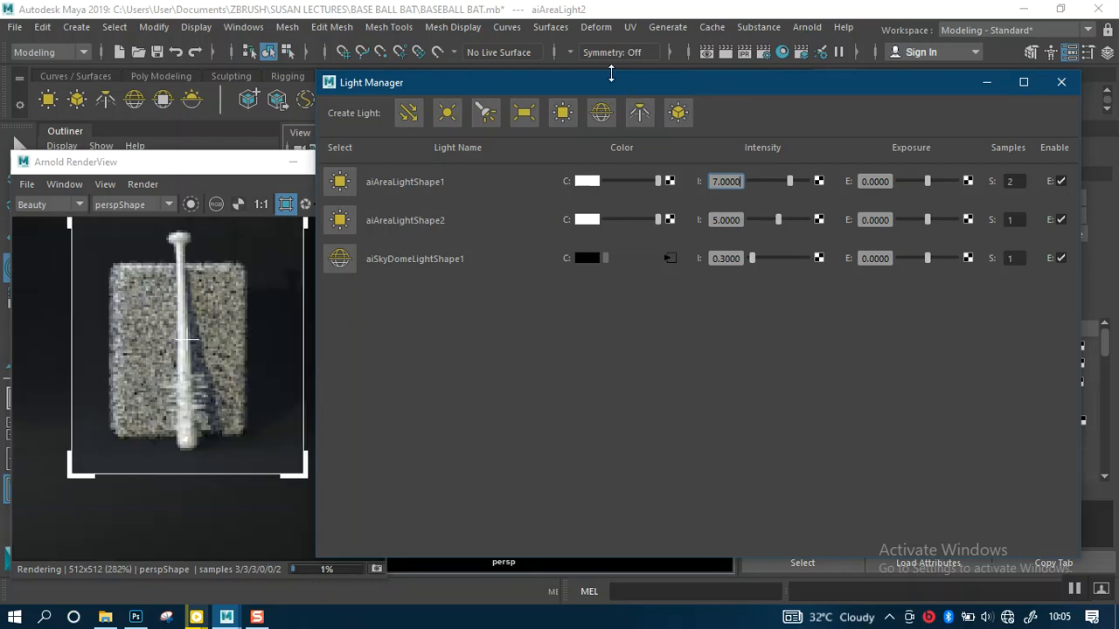
drag(623, 90, 860, 120)
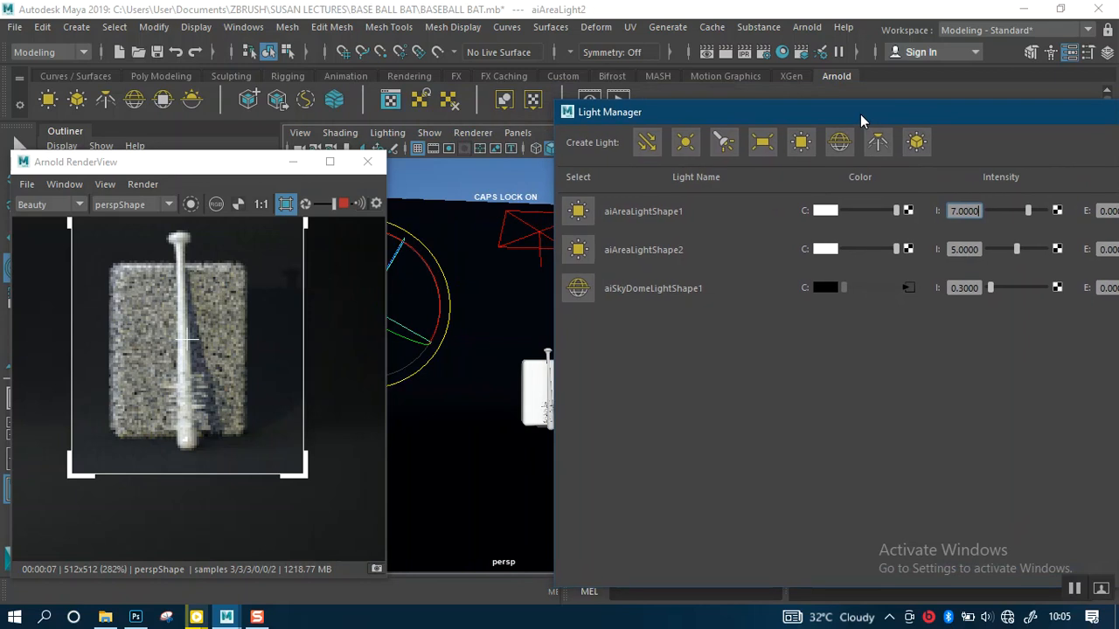
click(300, 135)
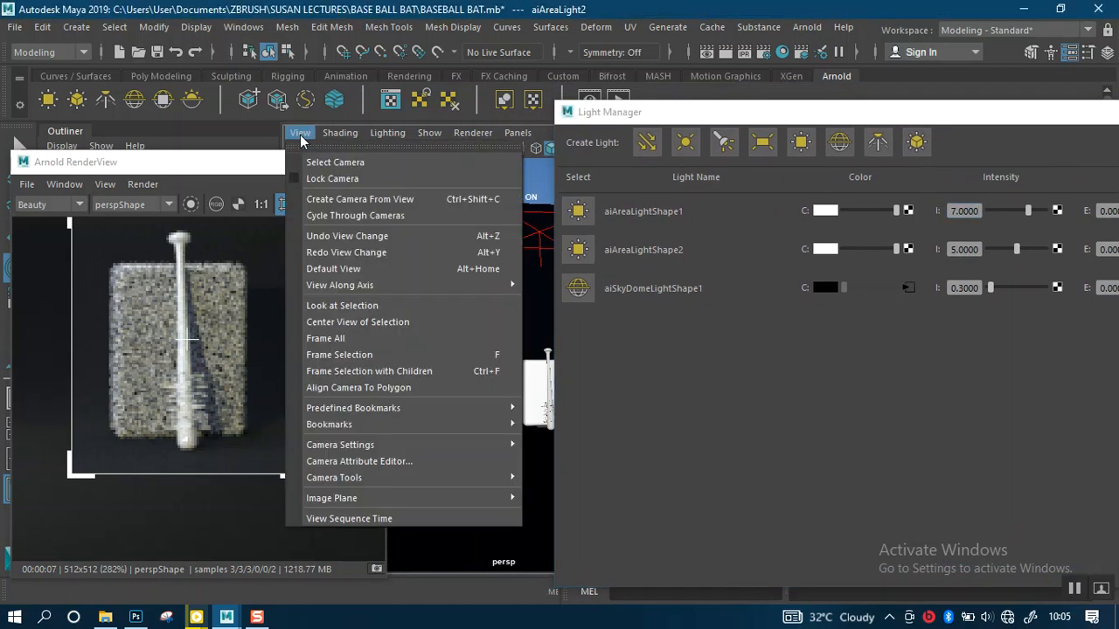
mouse_move(444, 426)
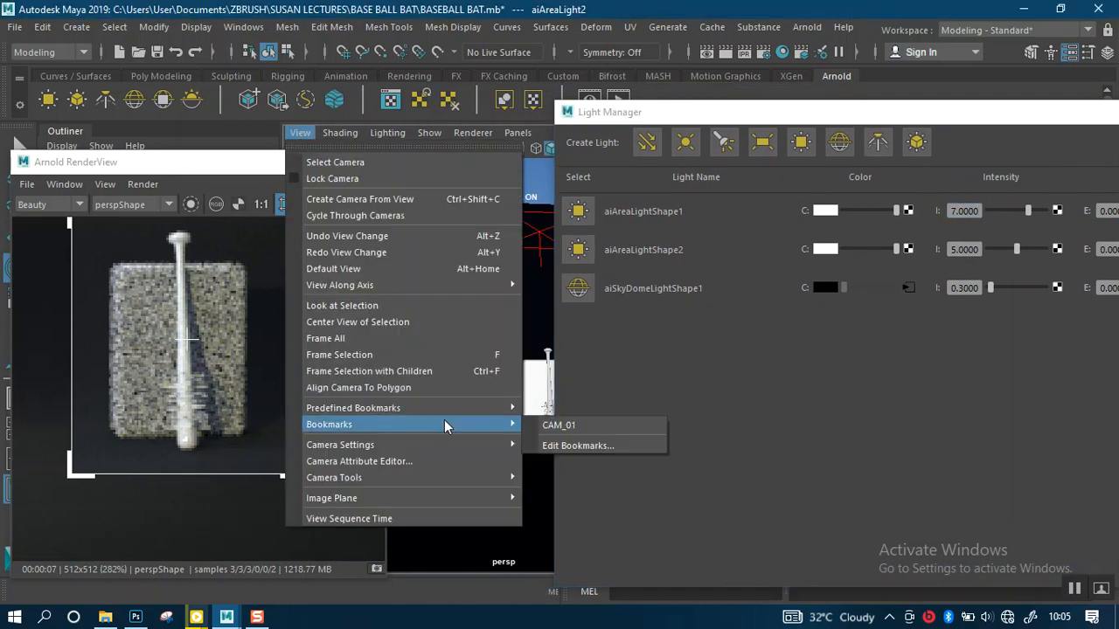
click(556, 426)
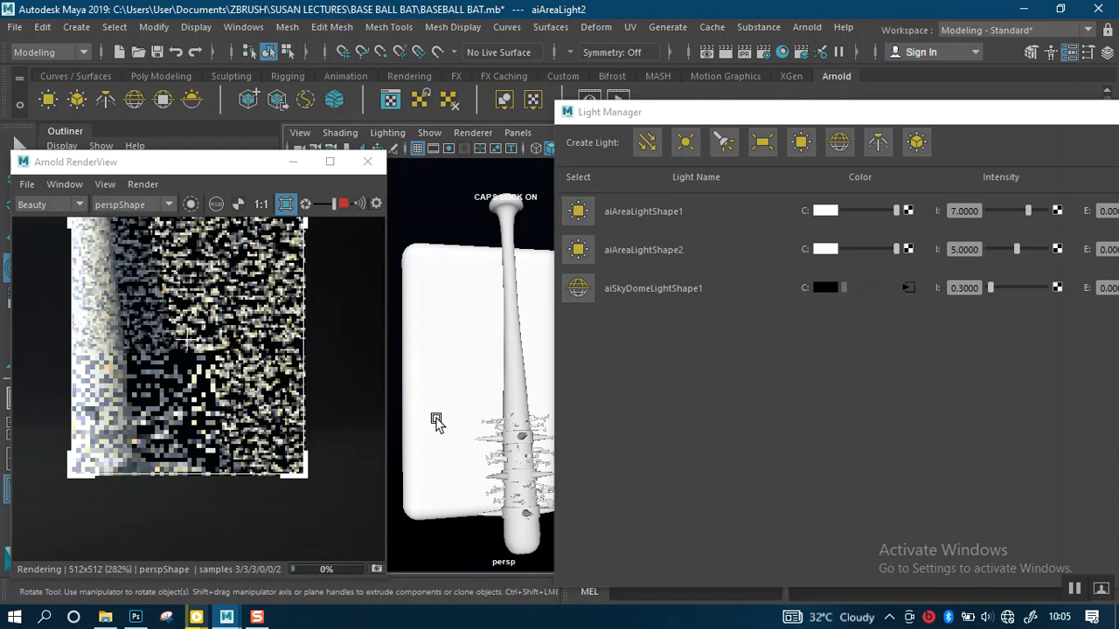
- Turn off the render crop region and fit the whole bat and box image in the render preview
click(287, 210)
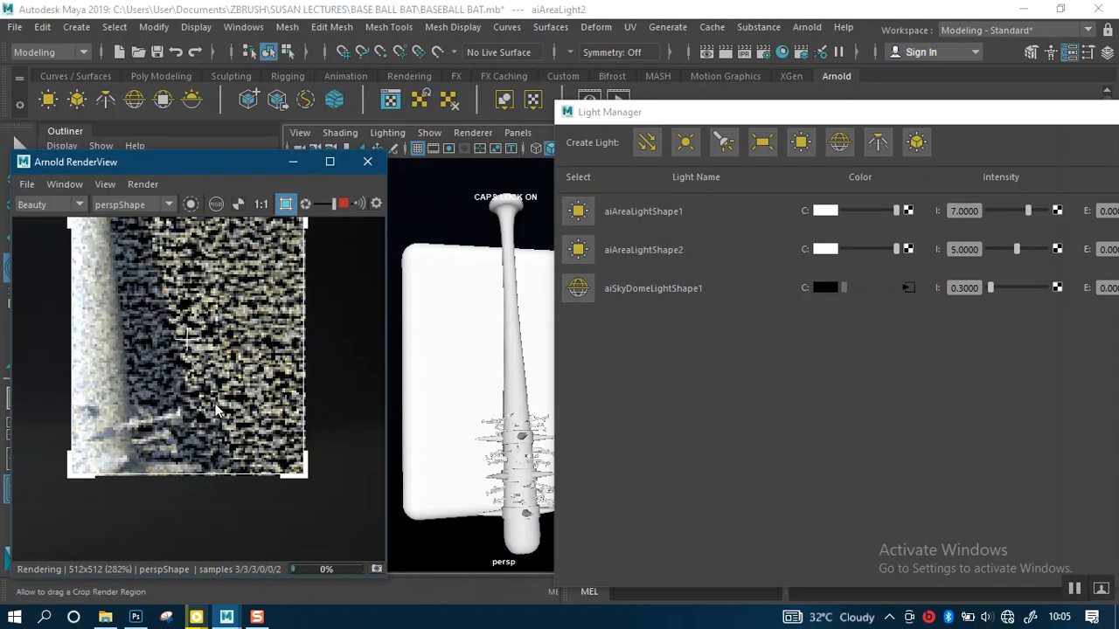
scroll(199, 410, down, 5)
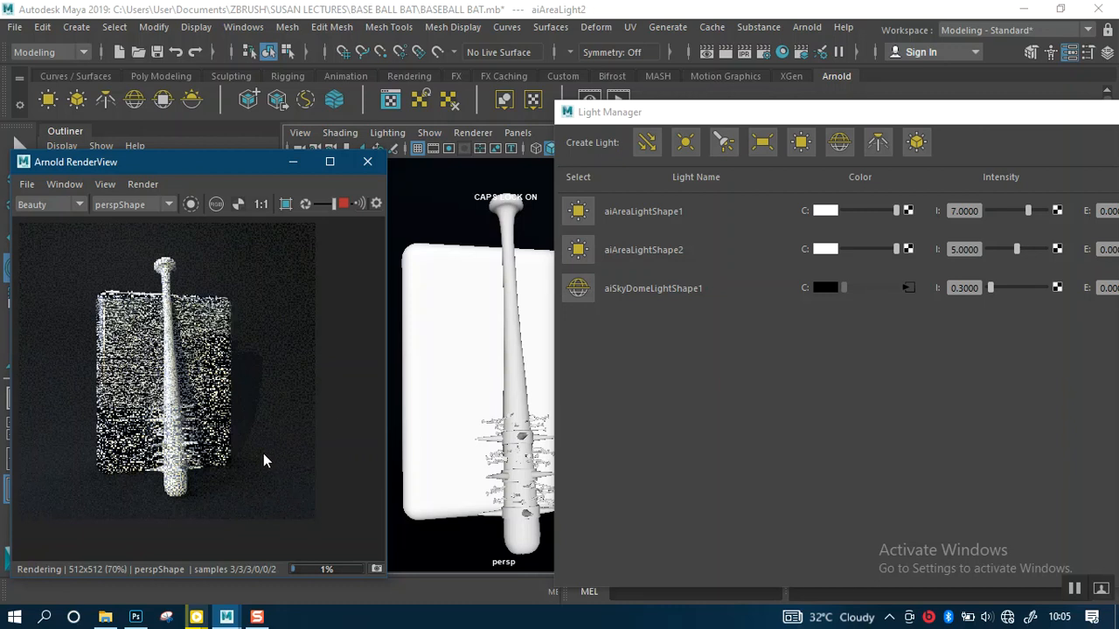
scroll(227, 469, up, 1)
scroll(209, 446, down, 2)
scroll(210, 443, up, 2)
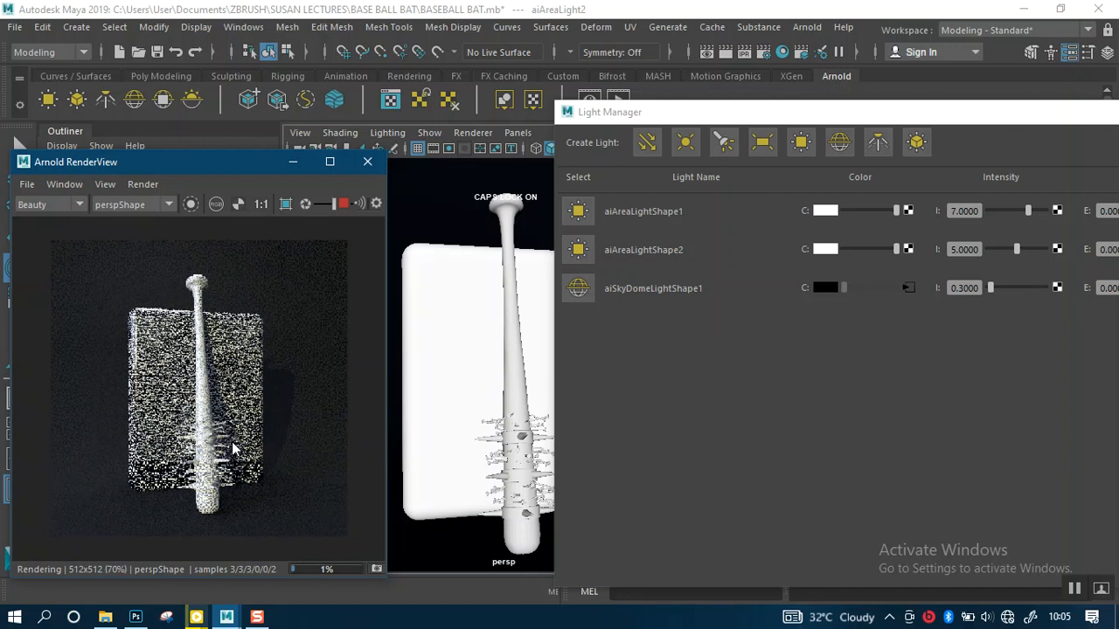
scroll(232, 449, up, 1)
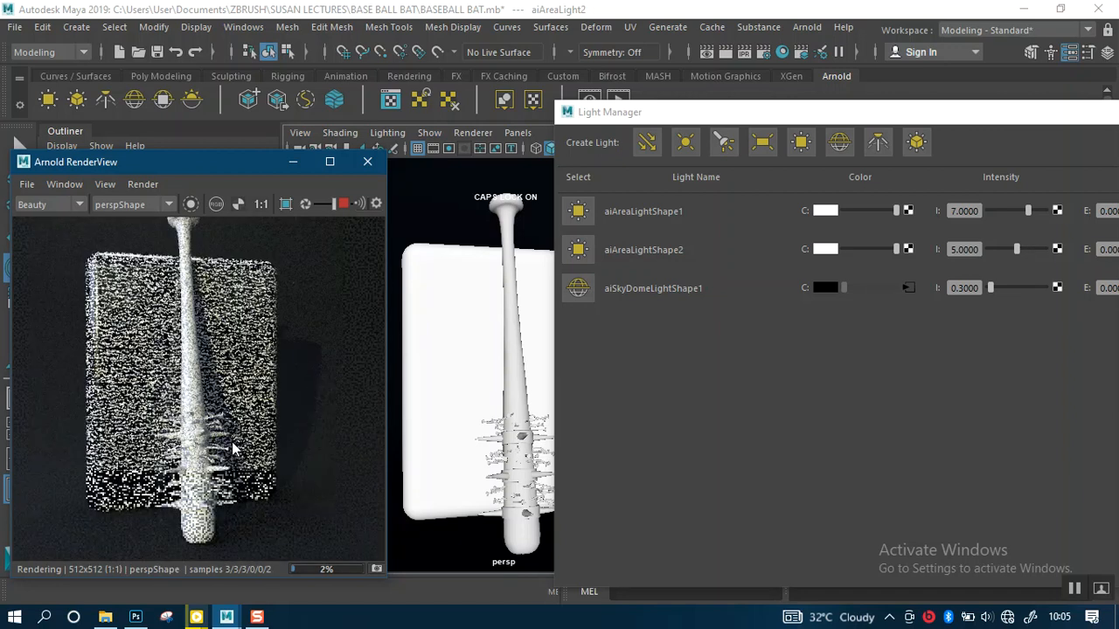
scroll(233, 447, down, 1)
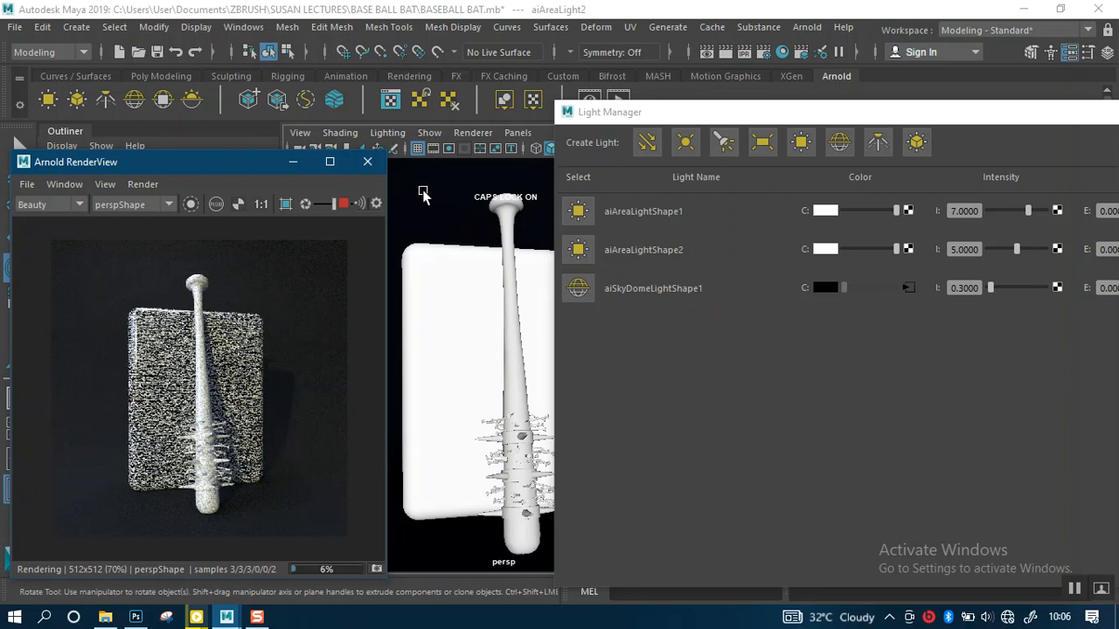
- Minimize the Light Manager and open the light-centric light linking editor
click(253, 28)
click(252, 29)
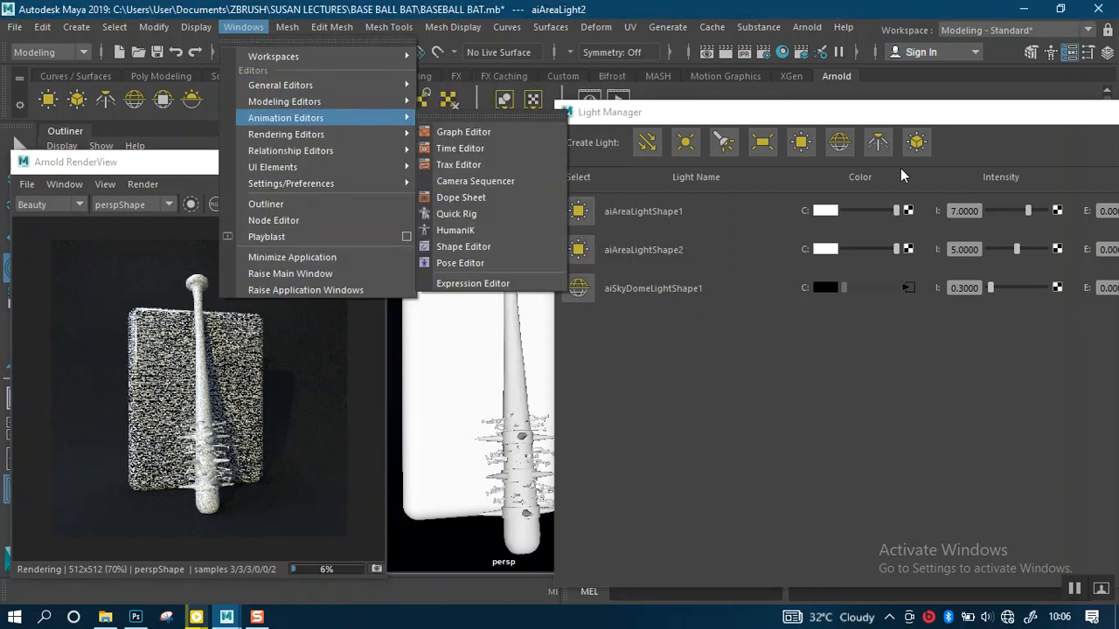
click(844, 115)
drag(868, 118, 646, 116)
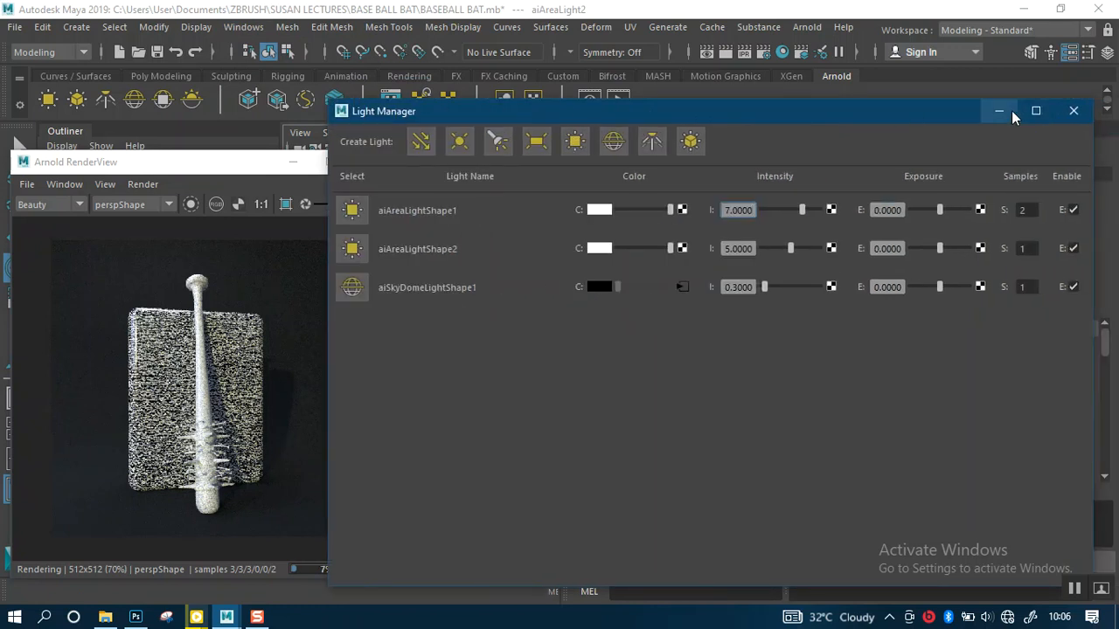
click(1006, 111)
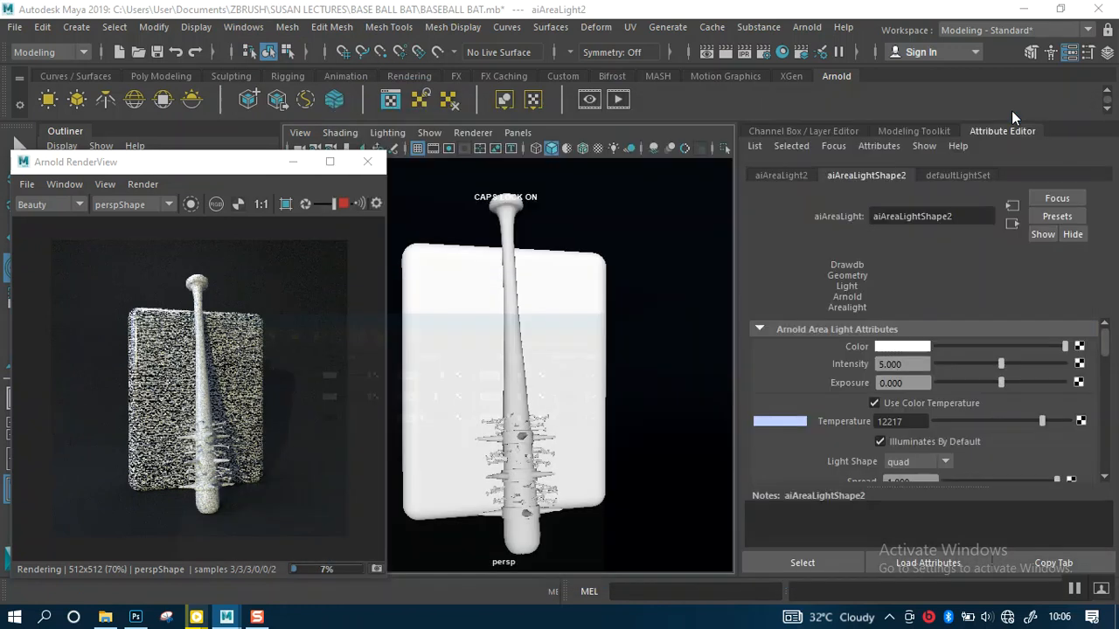
click(245, 27)
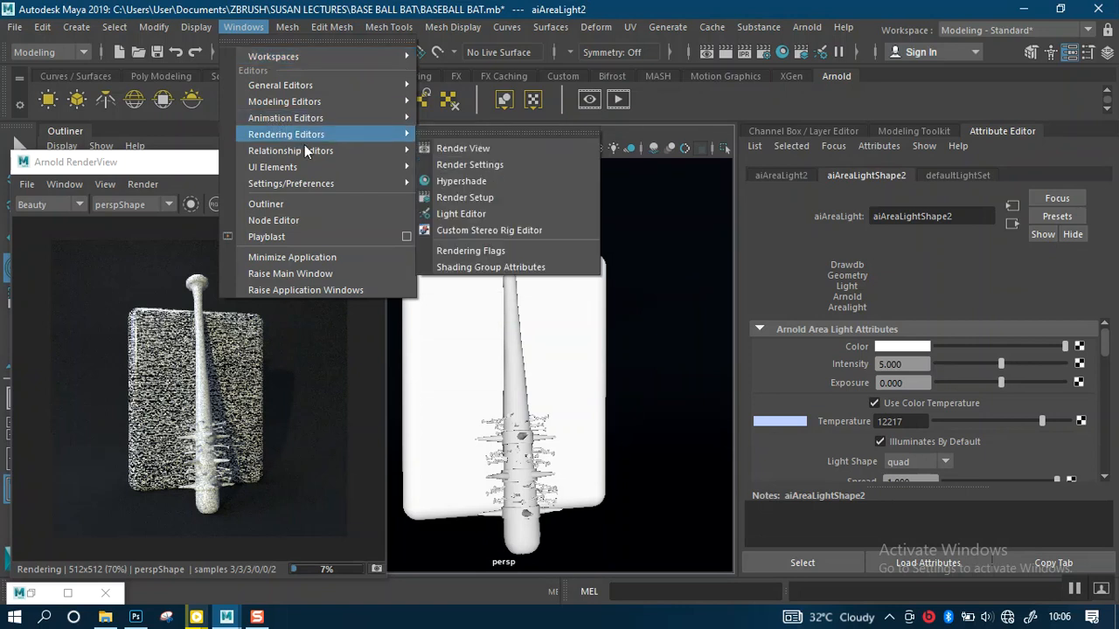
mouse_move(314, 150)
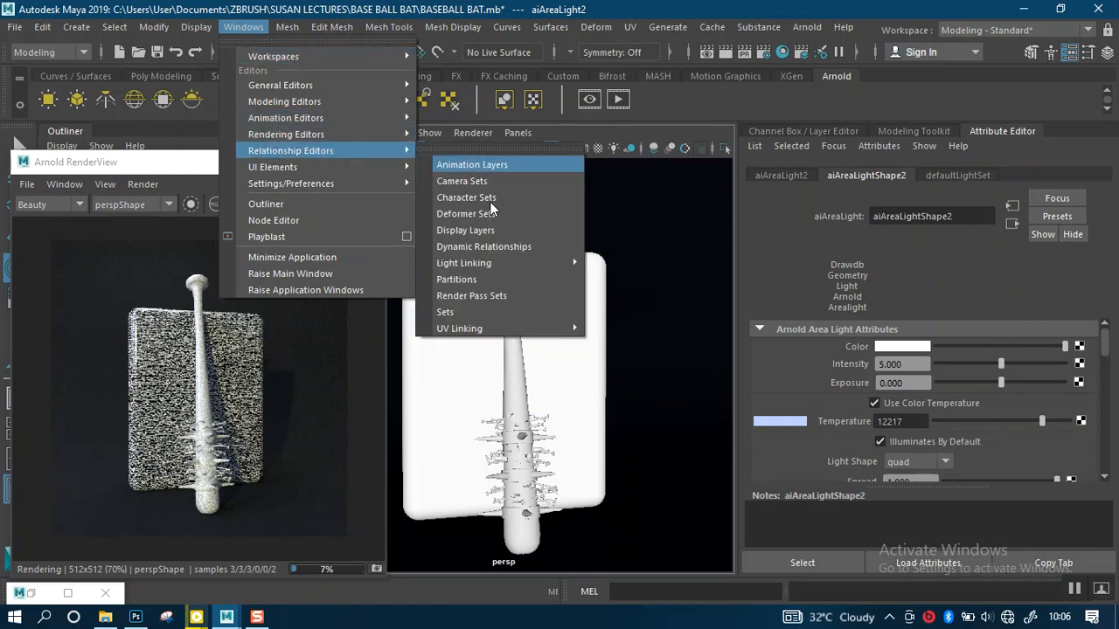
mouse_move(530, 268)
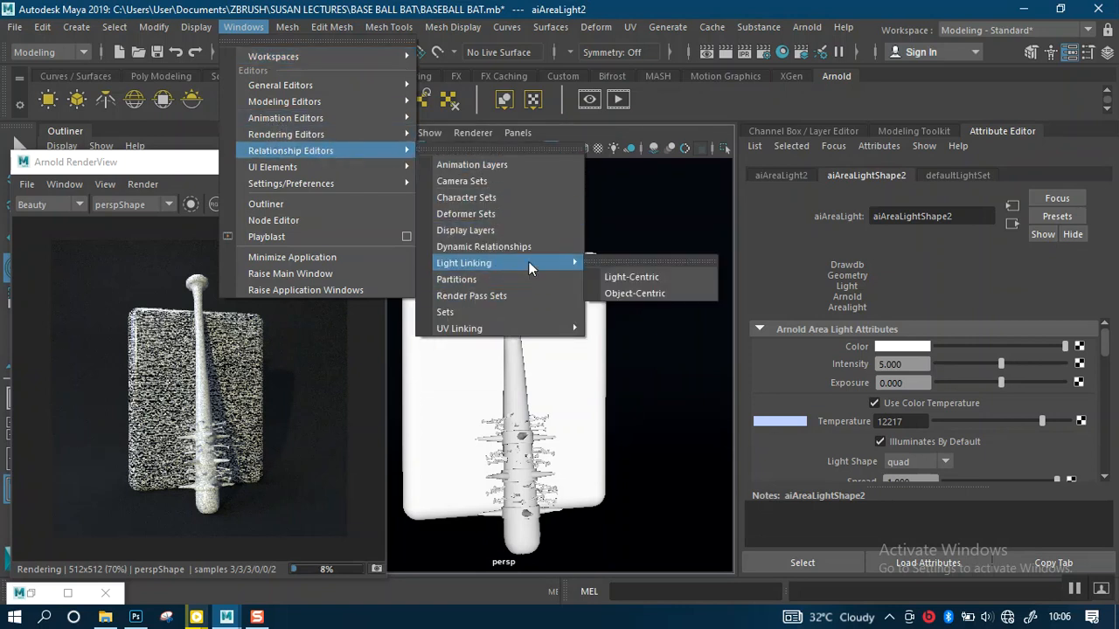
click(630, 282)
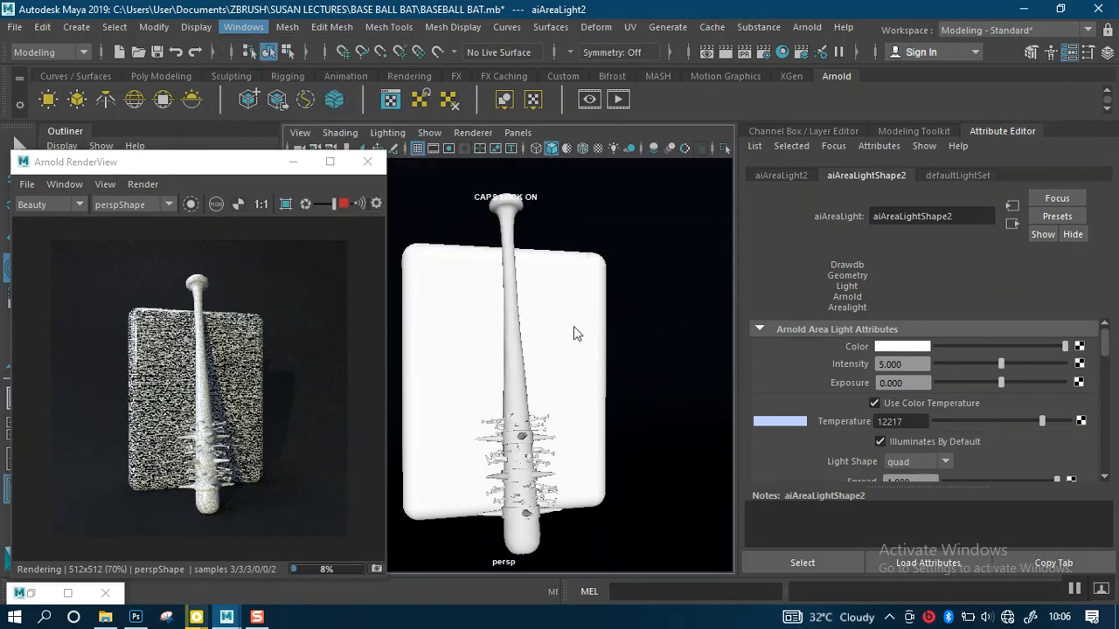
- Move the Relationship Editor clear of the viewport and review which objects aiSkyDomeLight1 illuminates
drag(401, 150, 854, 141)
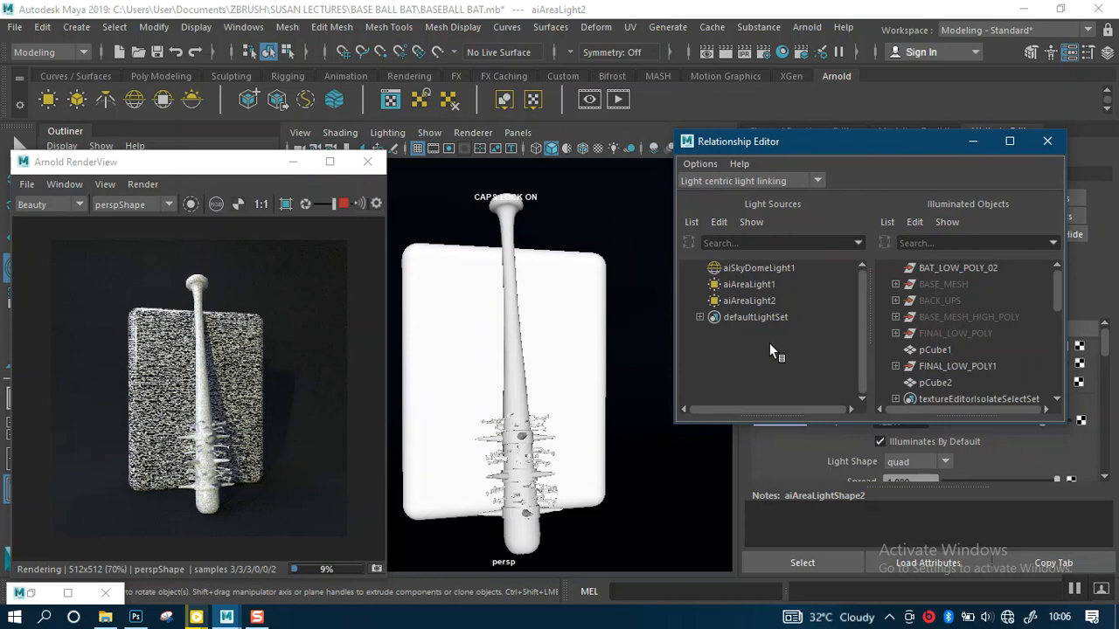
click(744, 270)
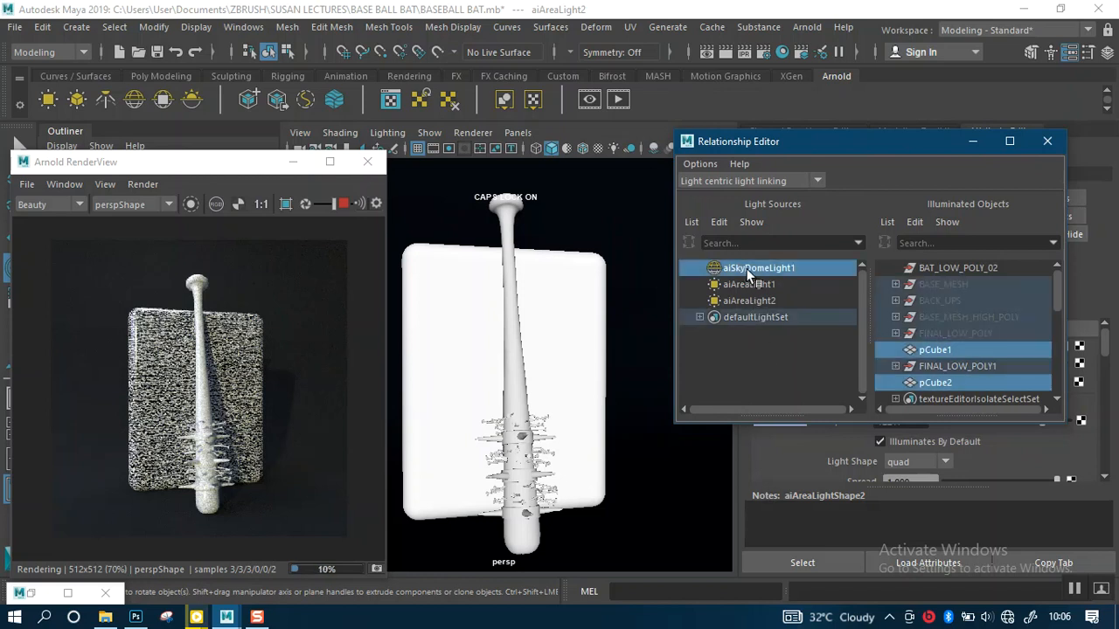
scroll(951, 373, down, 5)
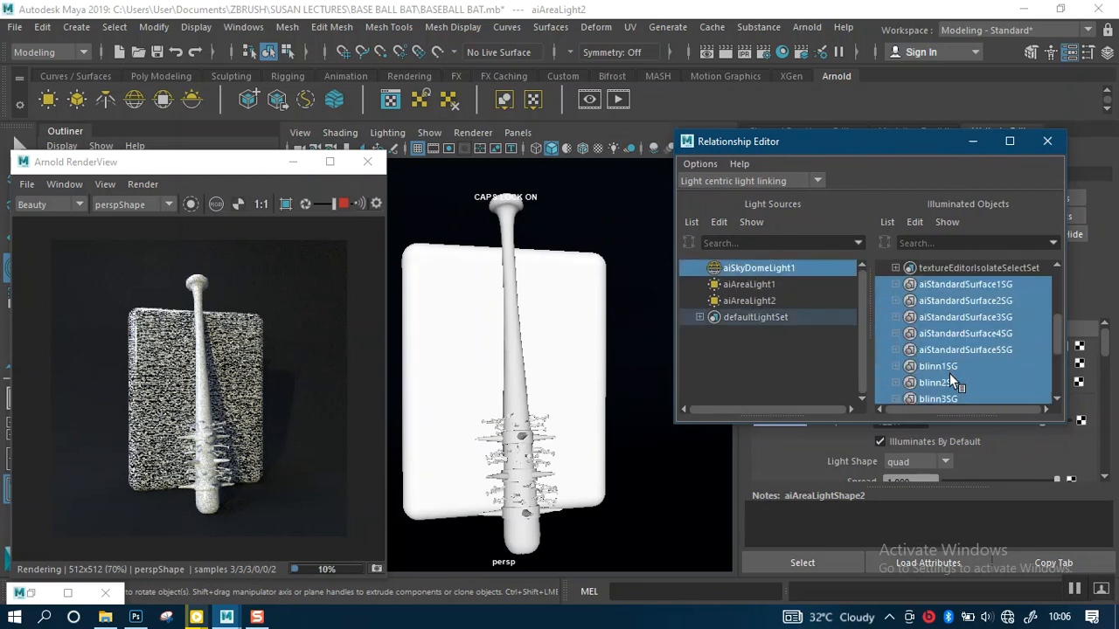
scroll(949, 373, up, 5)
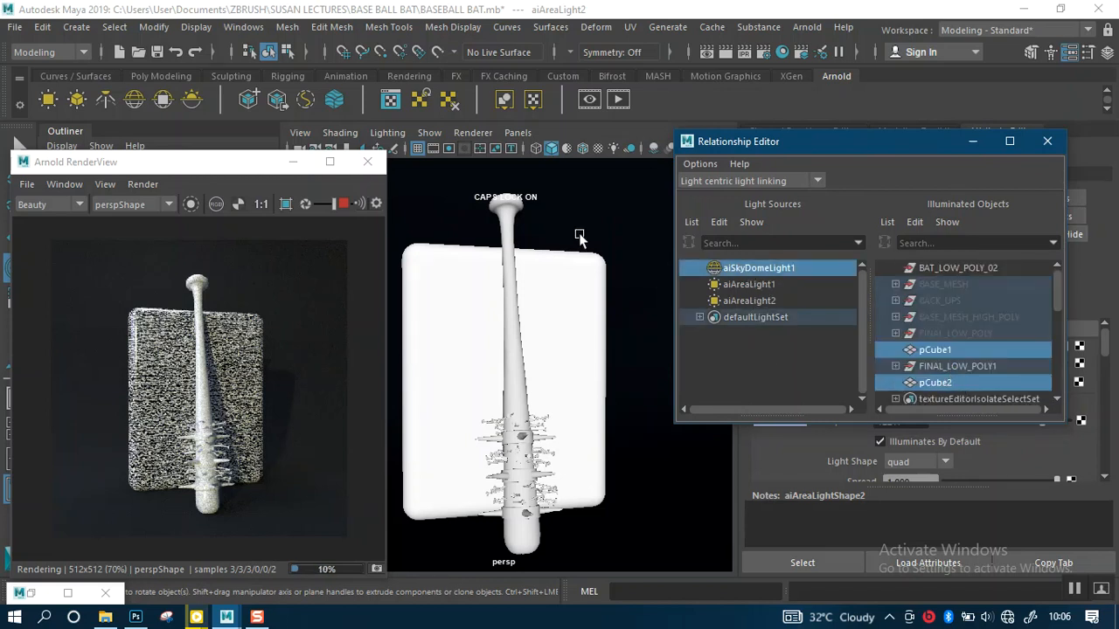
- Stop the running render and rename the pCube1 background mesh as BACKDROP
click(214, 168)
drag(616, 131, 696, 112)
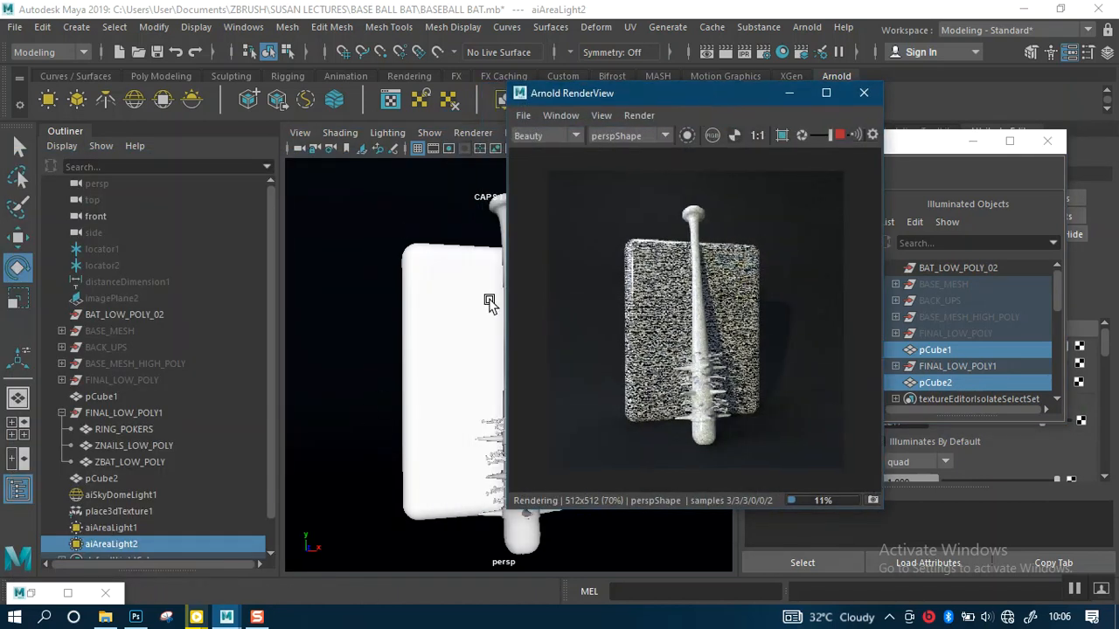
click(840, 135)
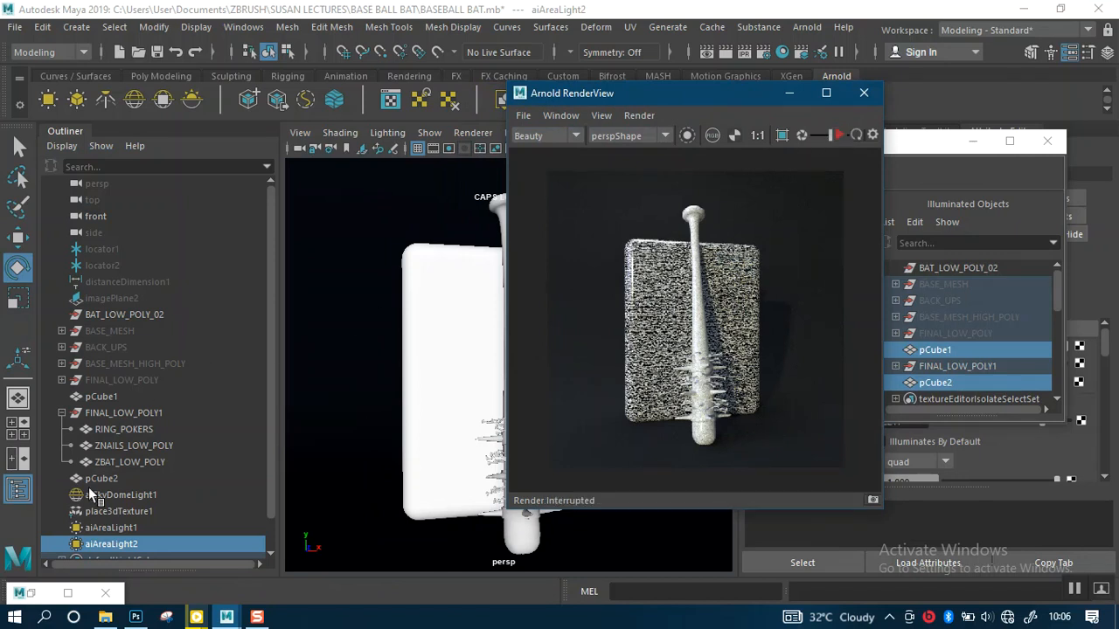
click(362, 261)
click(106, 398)
double_click(107, 400)
text(BACKDROP)
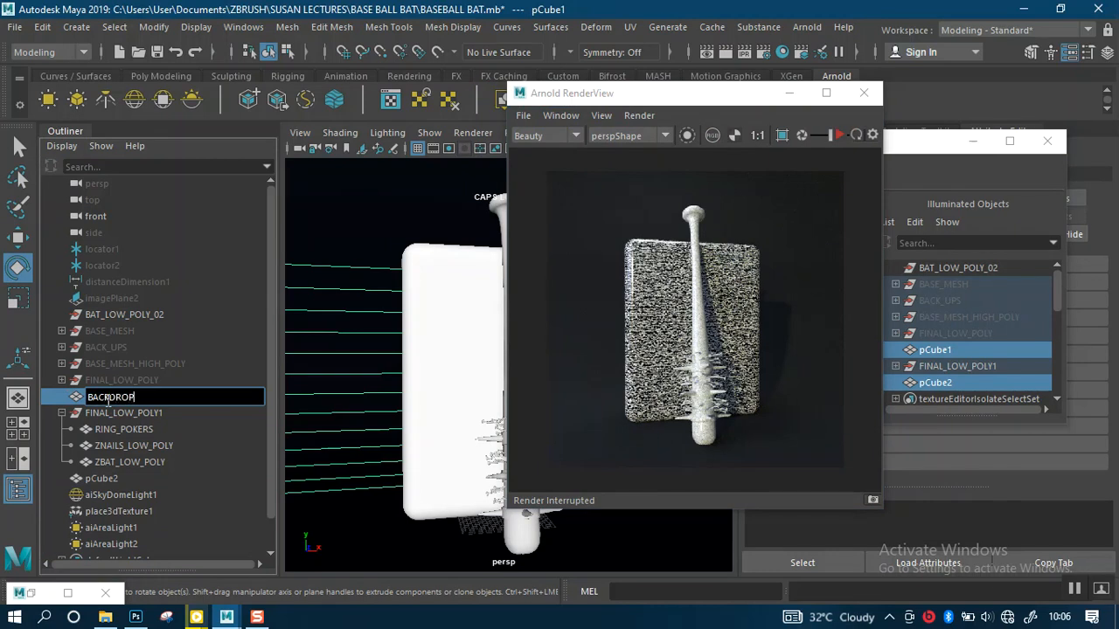
key(Return)
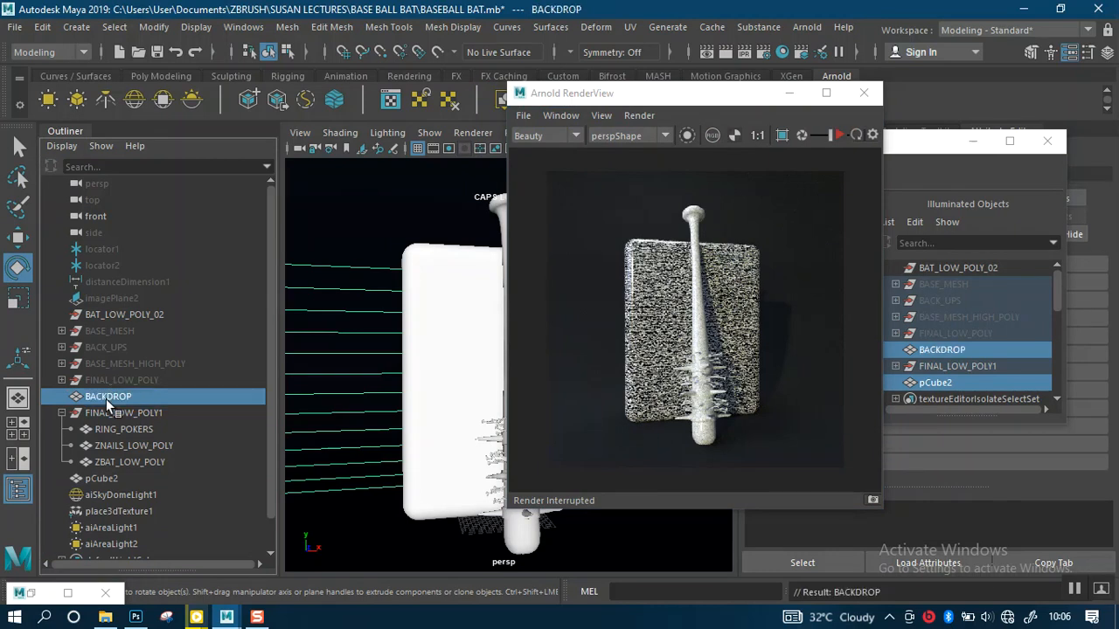
- Restart the render and unlink BACKDROP from aiSkyDomeLight1 so the skydome does not illuminate it
drag(736, 106, 349, 143)
click(452, 170)
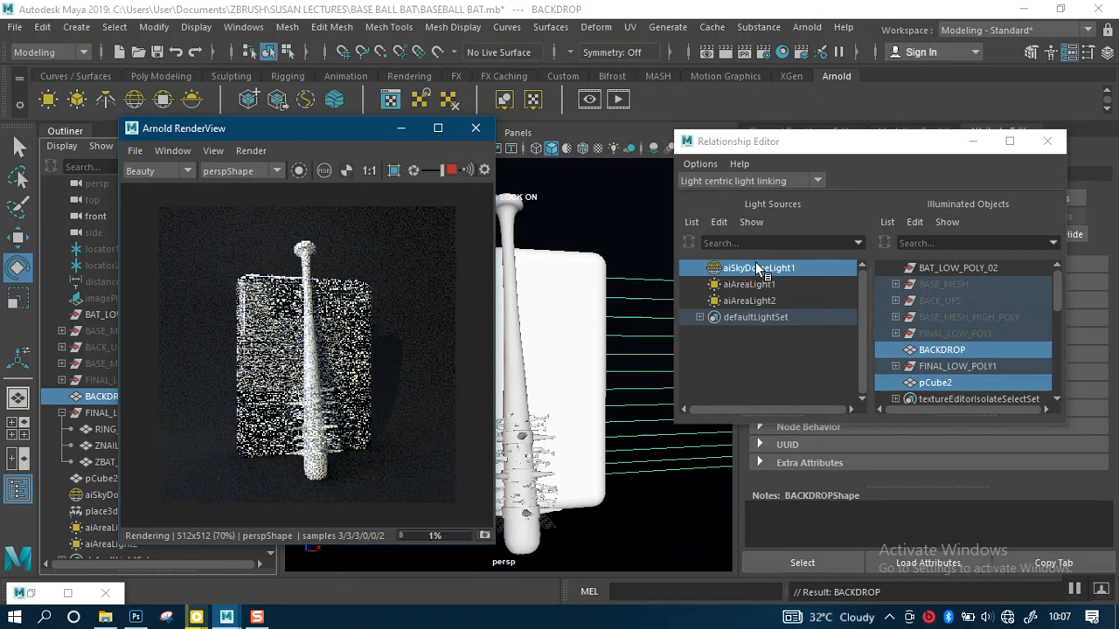
click(929, 351)
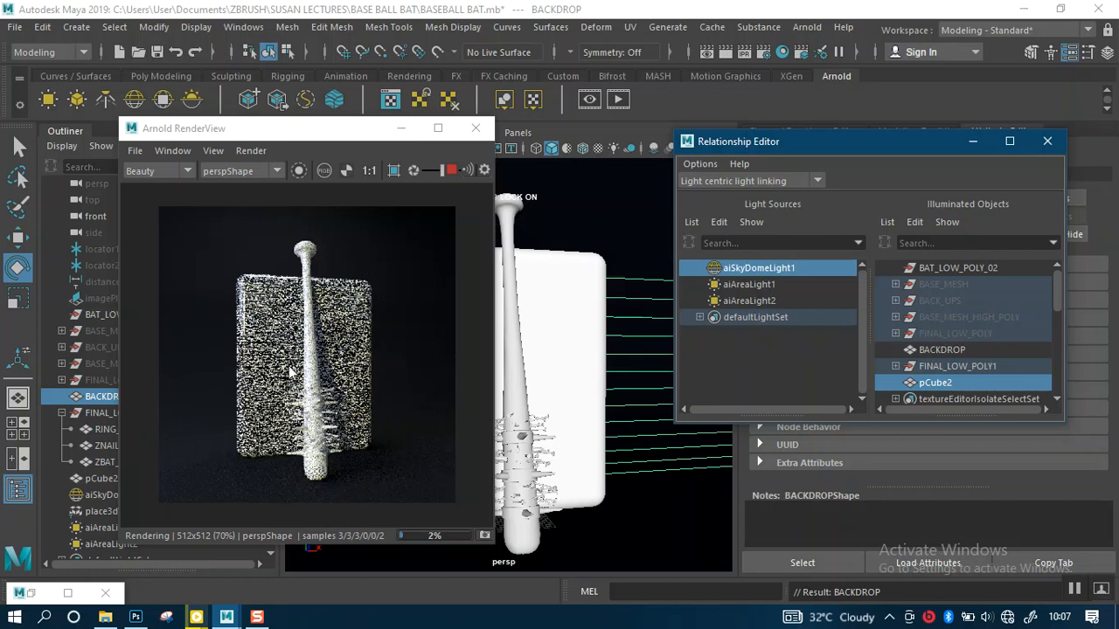
scroll(291, 367, down, 2)
scroll(301, 358, up, 2)
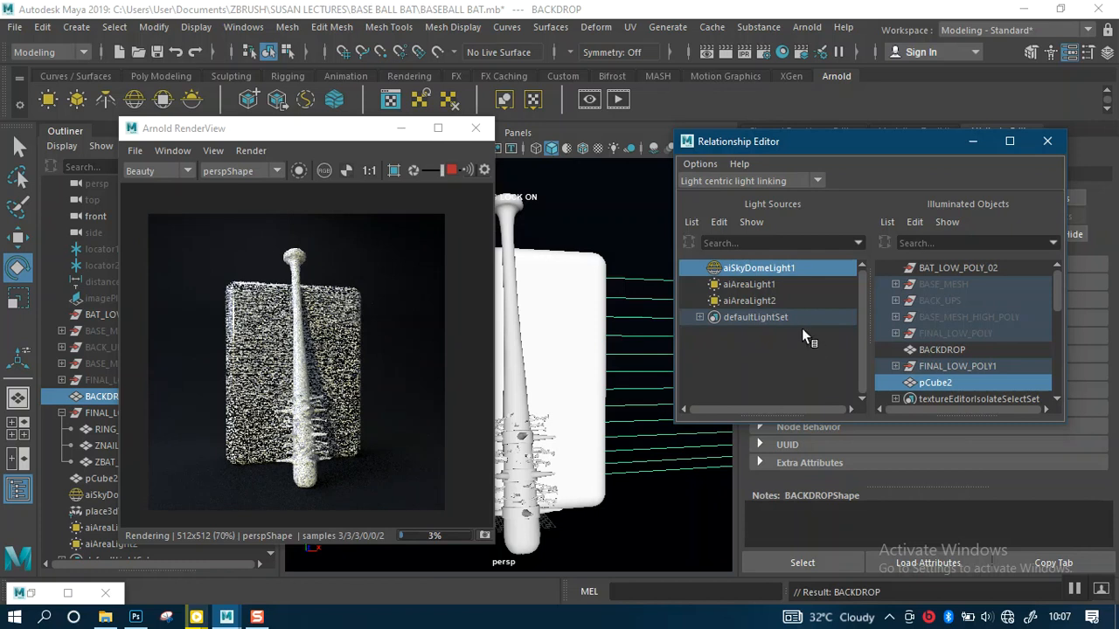
- Unlink BACKDROP from aiAreaLight2 and save the scene
click(745, 302)
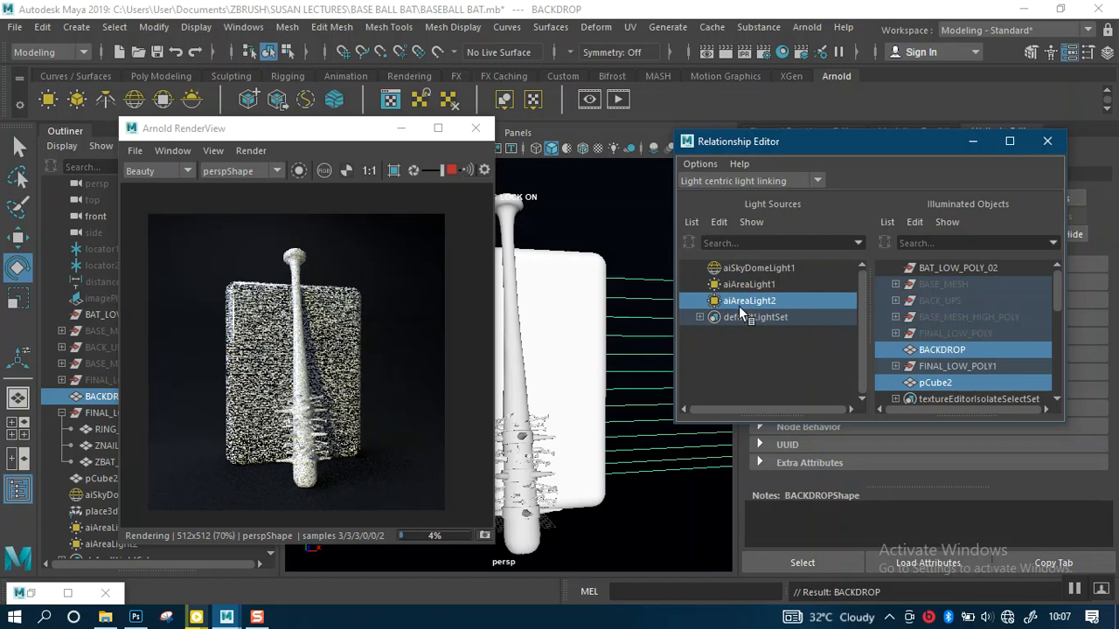
click(945, 350)
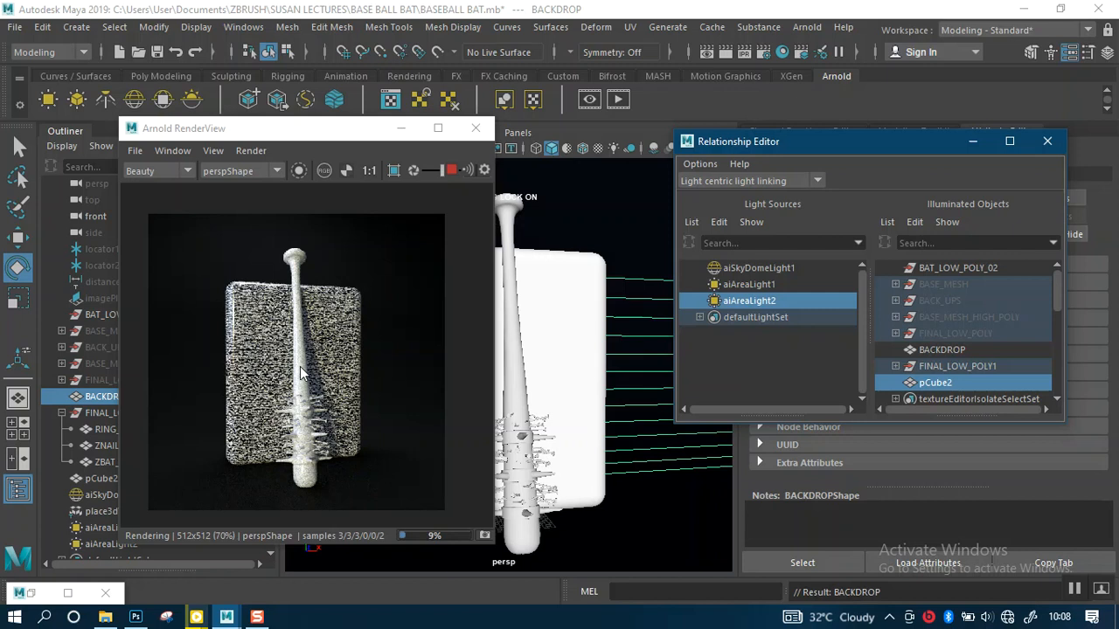
key(ctrl+s)
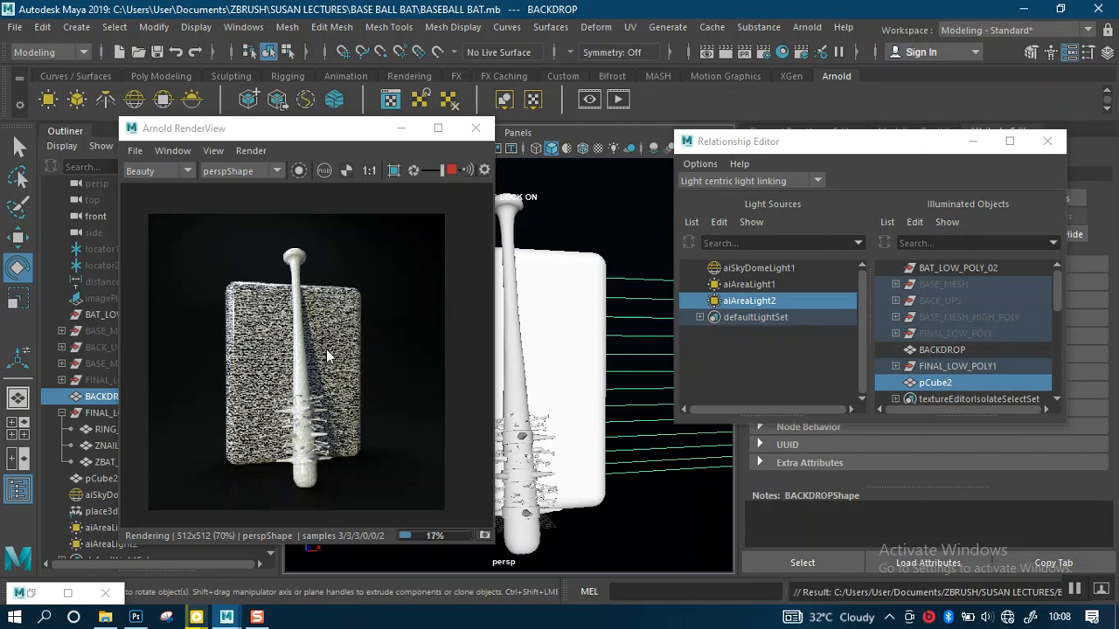
- Close the Relationship Editor, stop the render, and move the render window clear of the viewport
click(1048, 142)
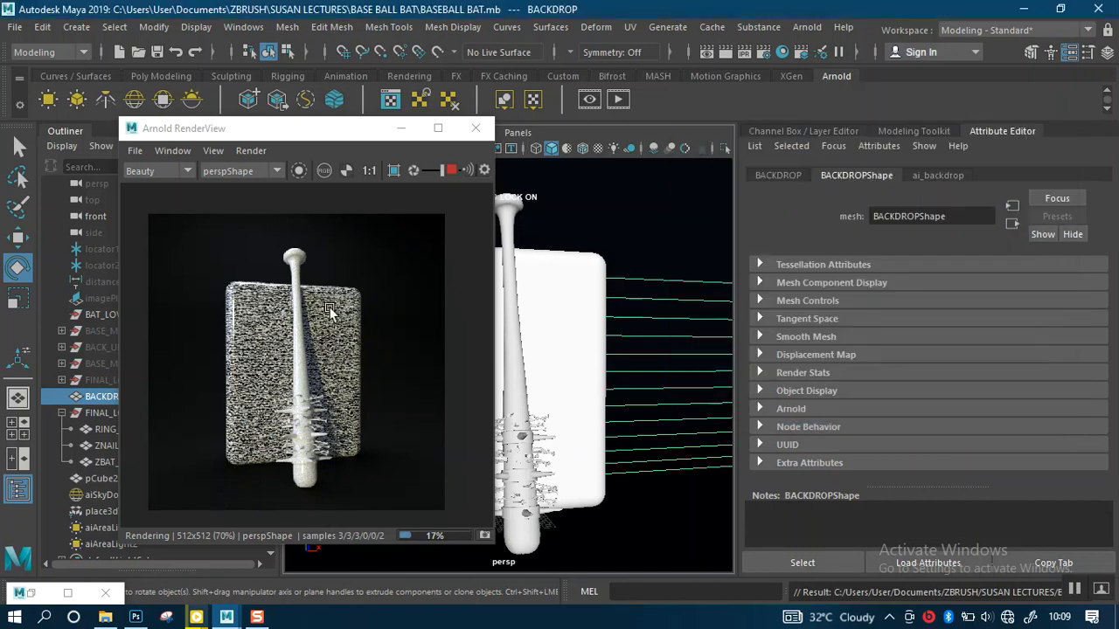
click(452, 170)
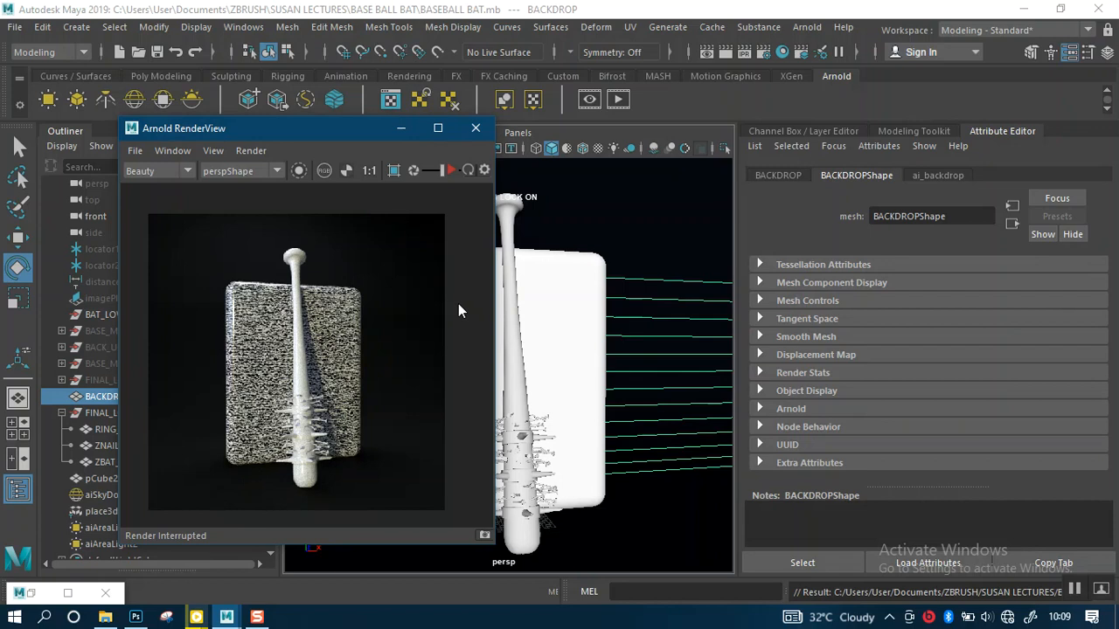
drag(329, 135, 917, 31)
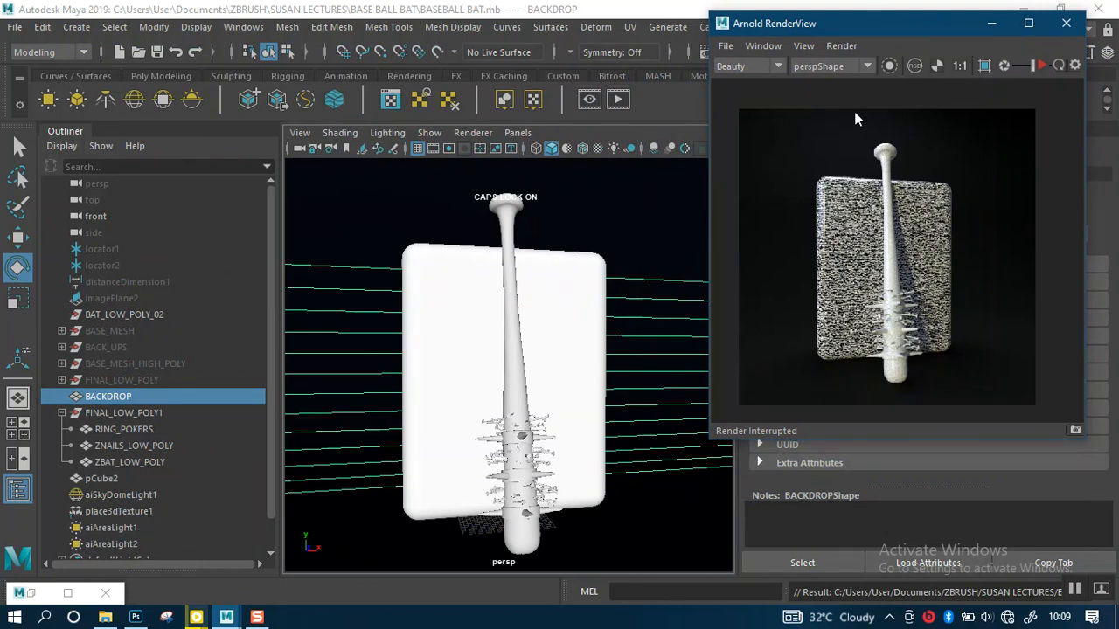
drag(873, 33, 850, 40)
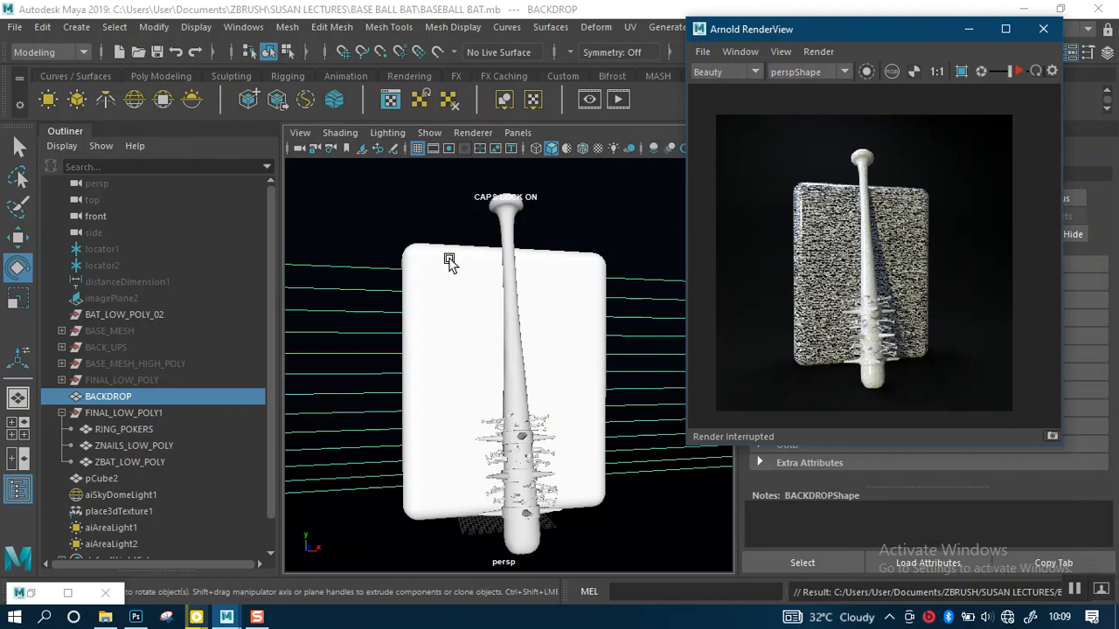
- Select the bat mesh ZBAT_LOW_POLY, uncover its attributes, and set the aibat material's base weight to 1.000
click(517, 247)
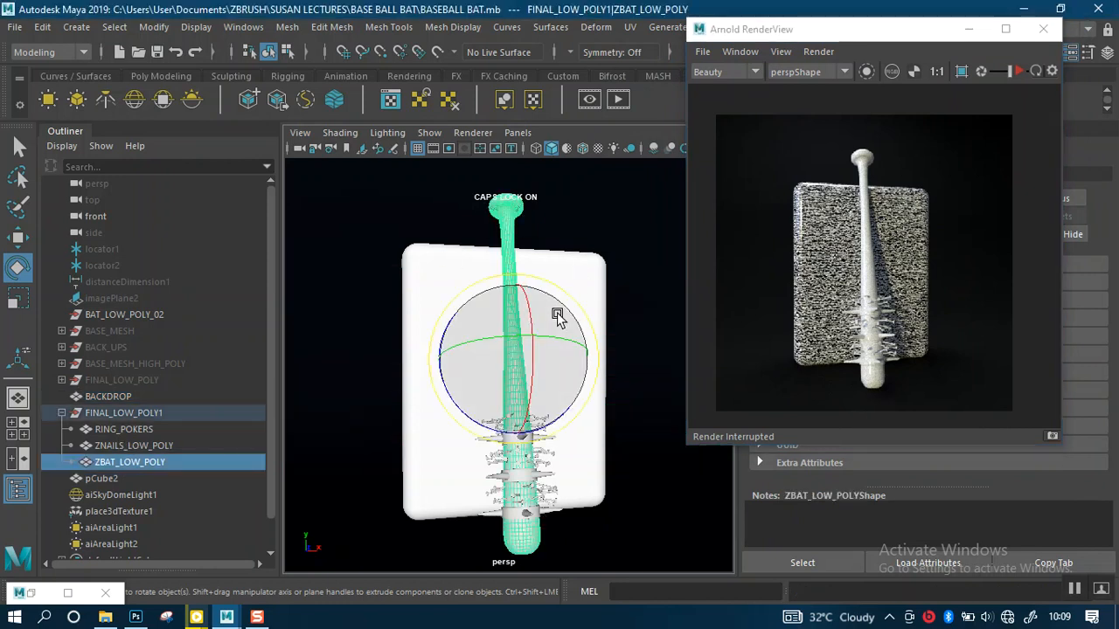
key(w)
drag(830, 37, 150, 66)
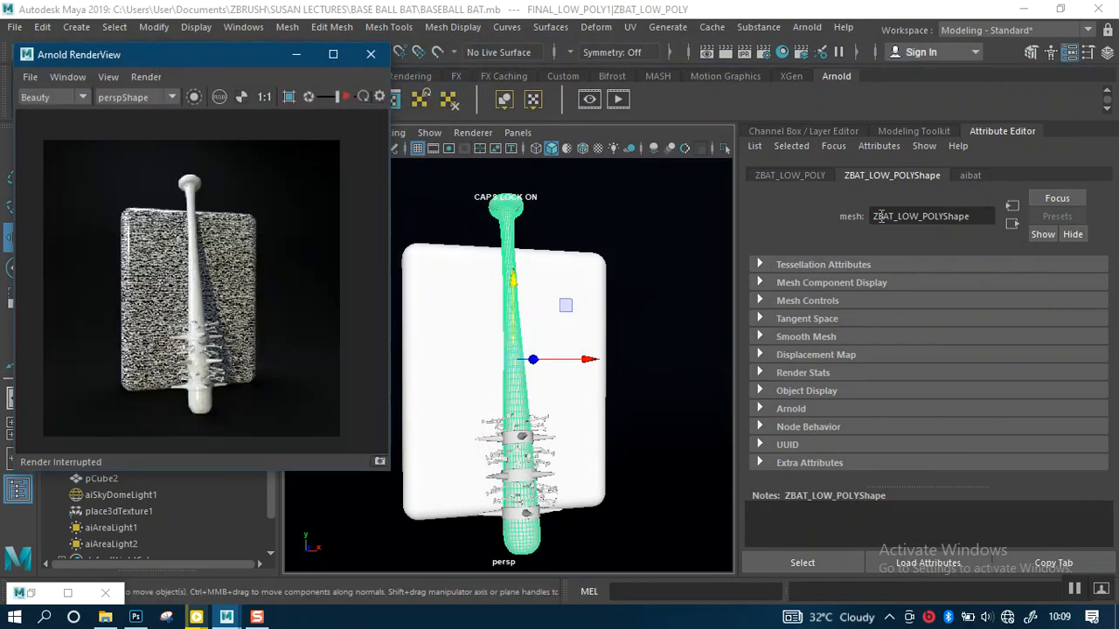
click(968, 176)
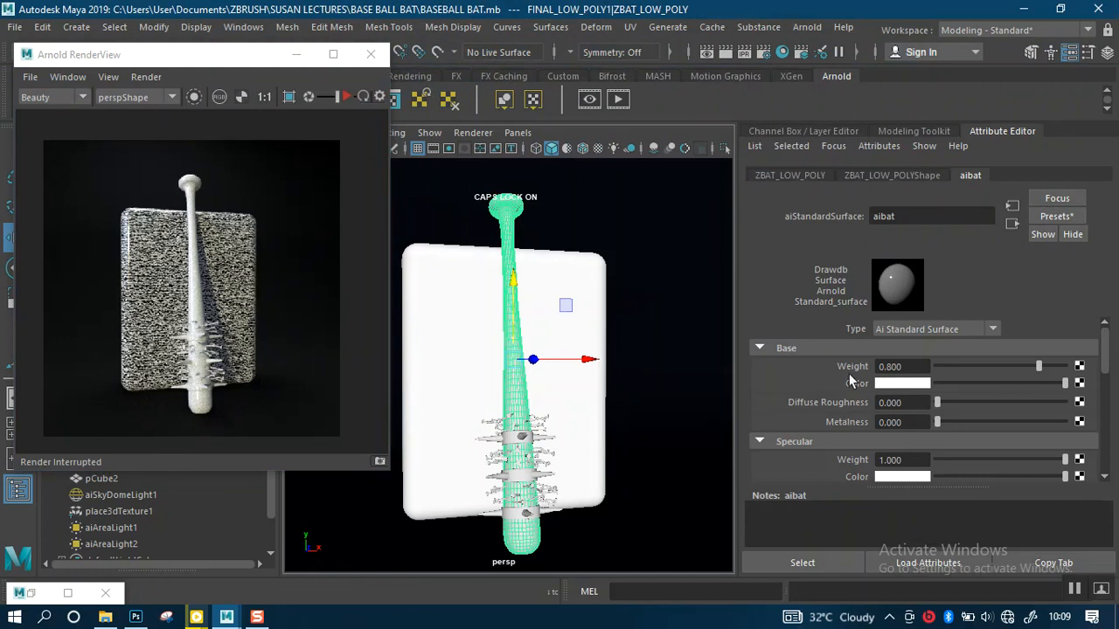
drag(1039, 367, 1082, 374)
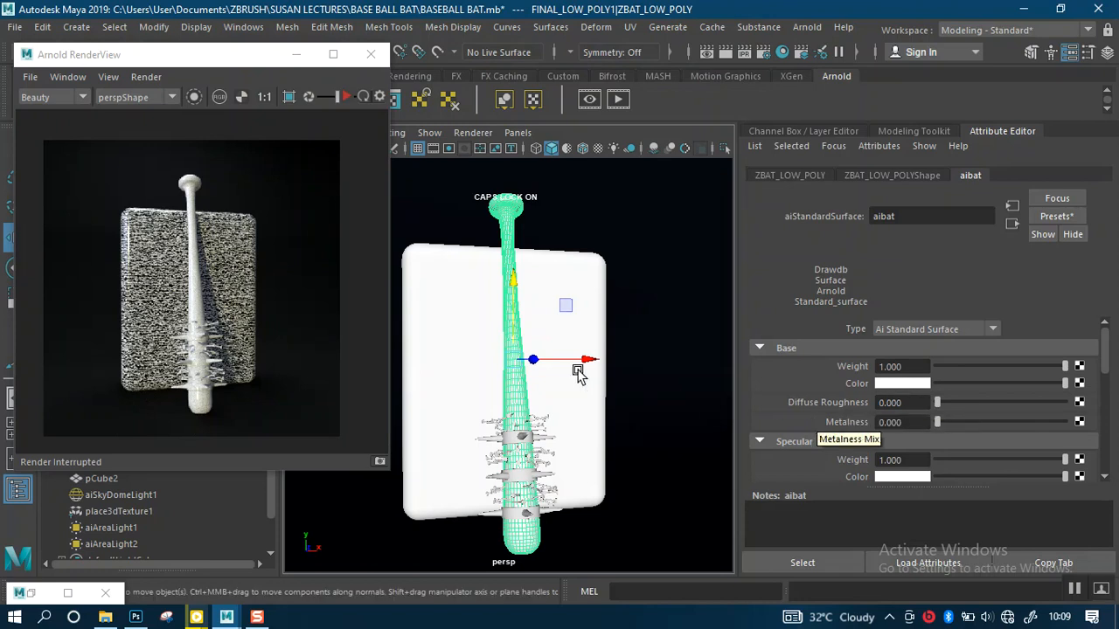
- Review the aibat material's base and specular attributes and the attribute groups below them
scroll(827, 428, down, 3)
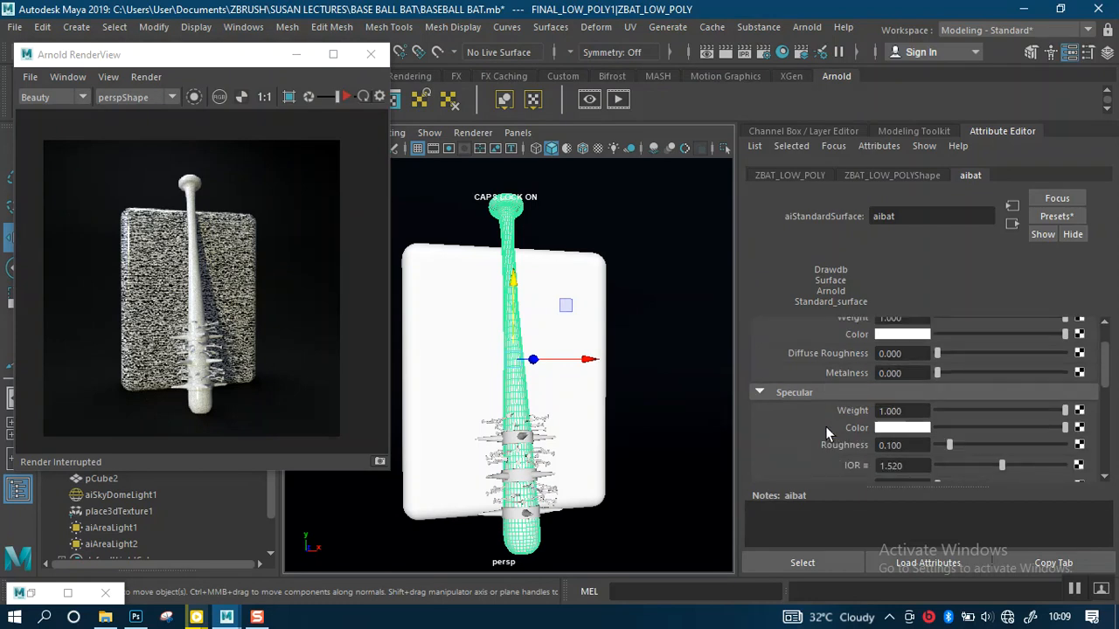
scroll(827, 432, down, 1)
scroll(827, 432, up, 1)
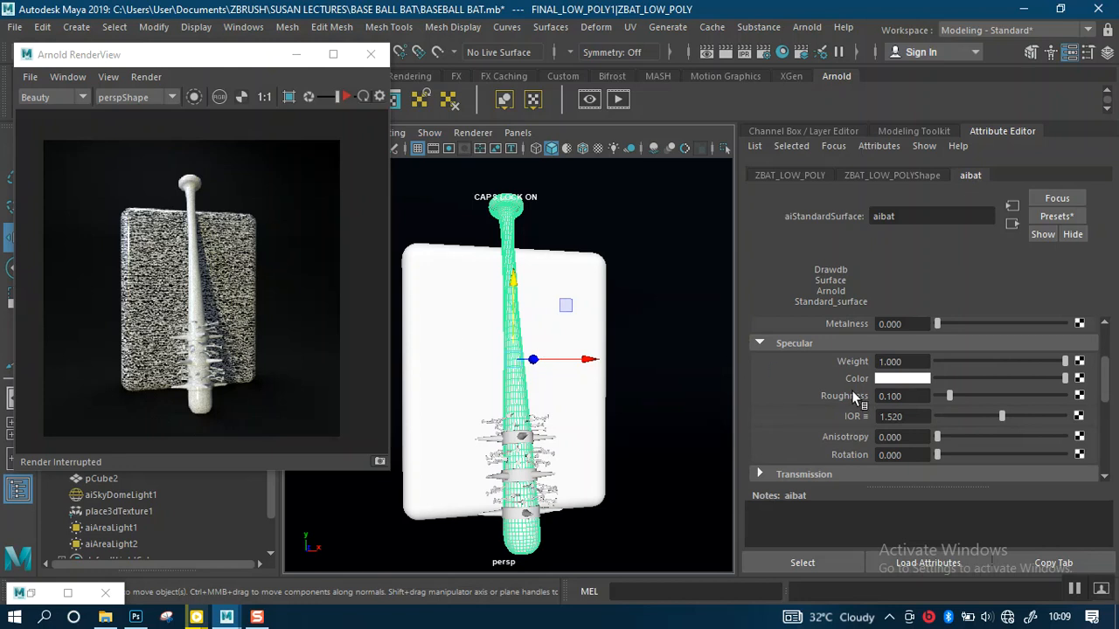
scroll(845, 407, up, 2)
scroll(846, 418, down, 1)
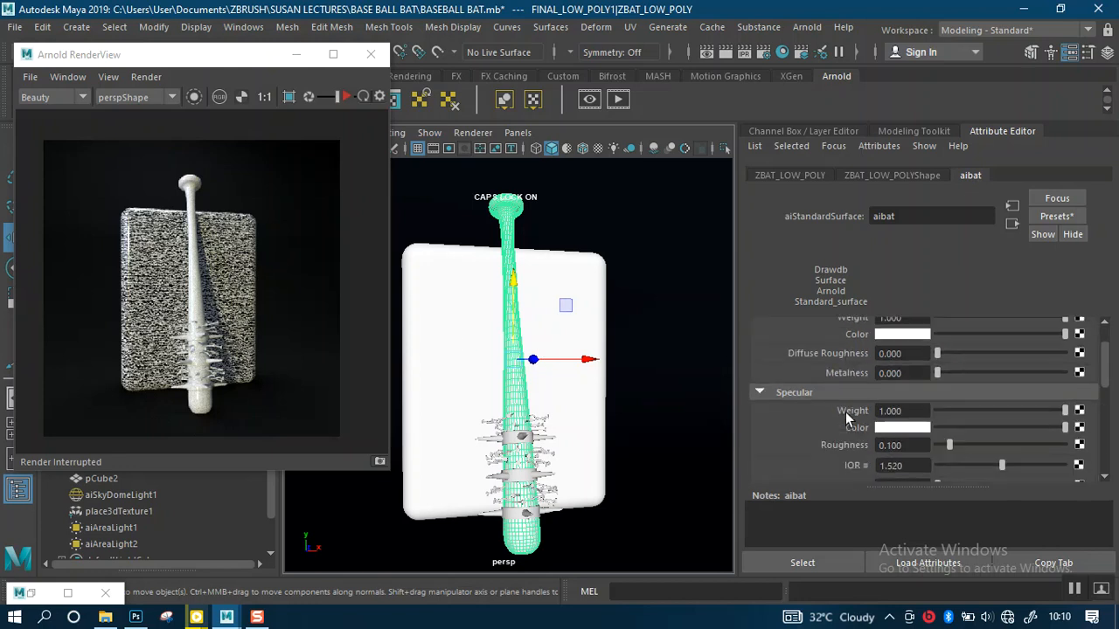
scroll(846, 418, down, 1)
scroll(845, 417, down, 2)
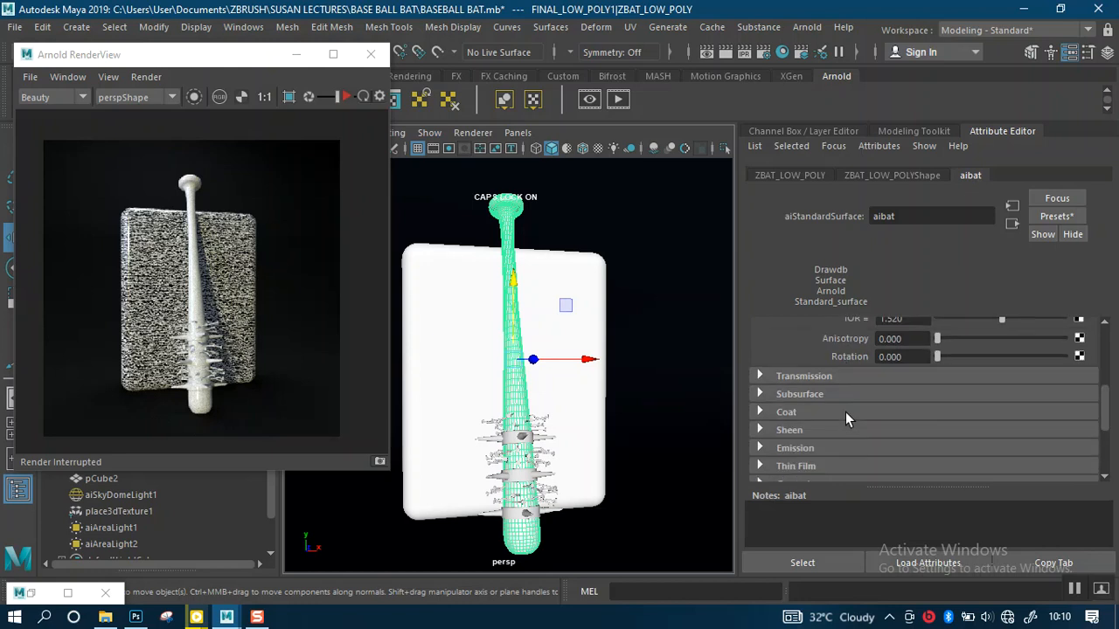